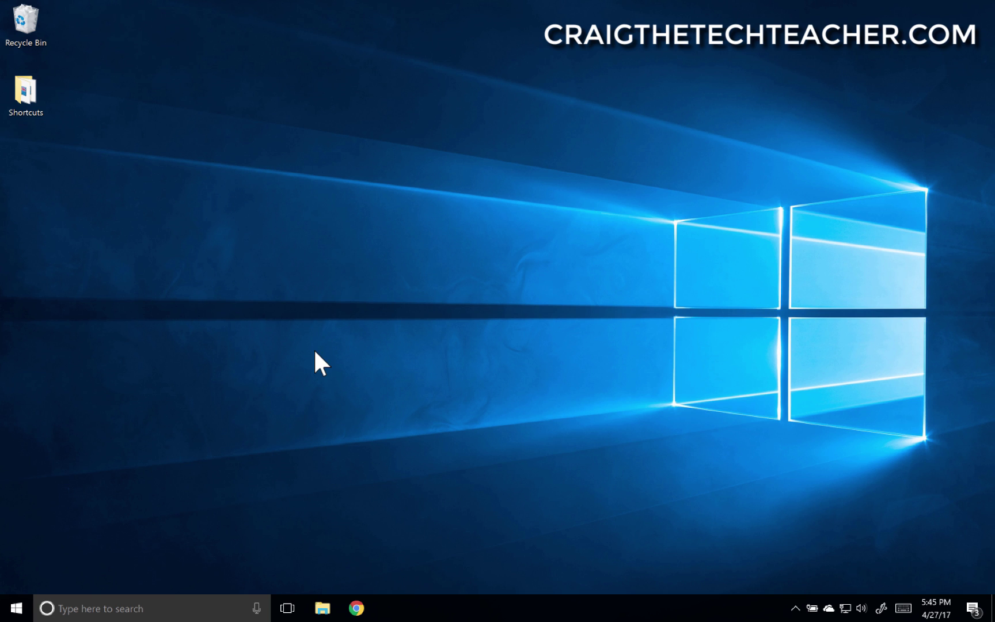
- Open the Start menu to begin a search
{"action": "left_click", "coordinate": [4, 611]}
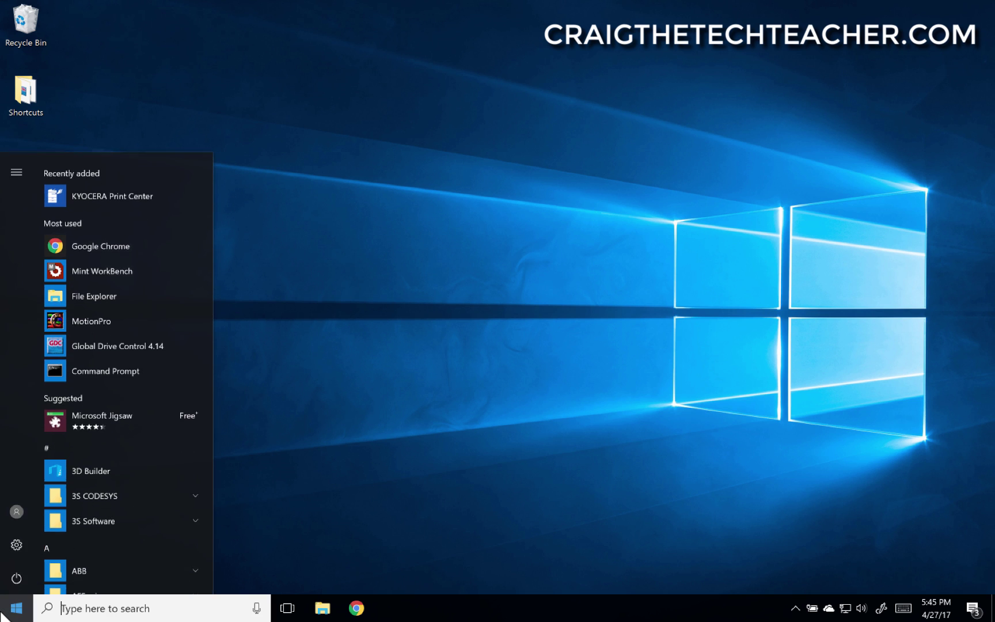
- Search 'store', launch Microsoft Store, browse its Home page and switch to the Apps section
{"action": "type", "text": "store"}
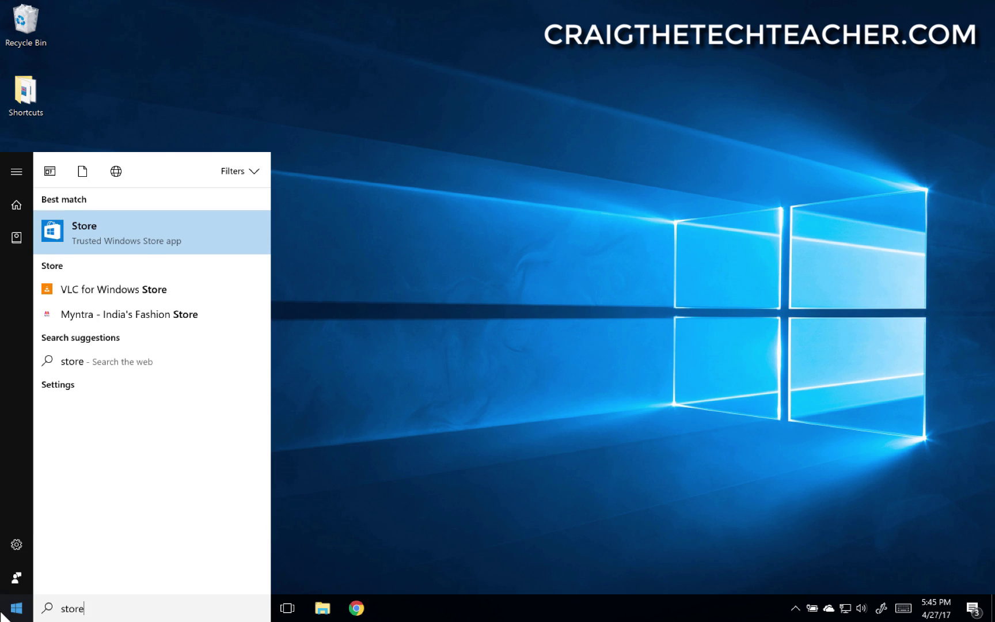
{"action": "left_click", "coordinate": [123, 221]}
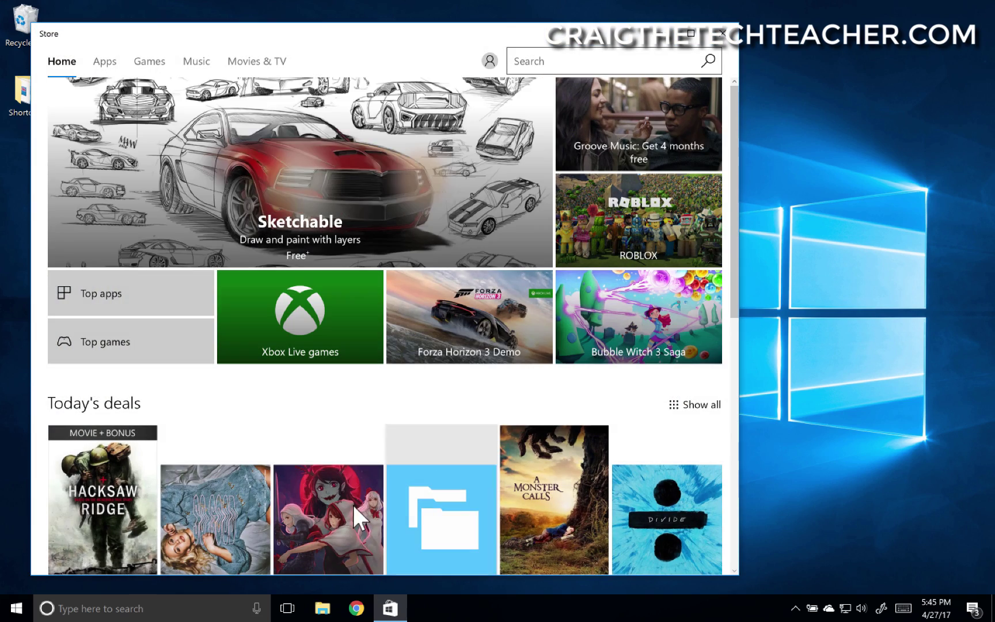
{"action": "scroll", "coordinate": [467, 337], "scroll_direction": "down", "scroll_amount": 5}
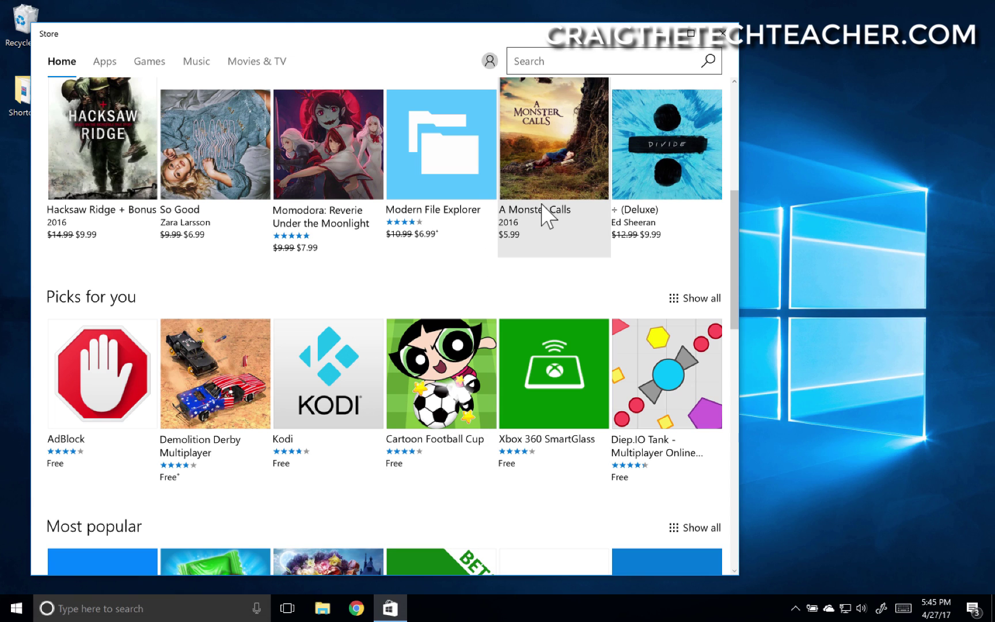
{"action": "scroll", "coordinate": [541, 205], "scroll_direction": "up", "scroll_amount": 5}
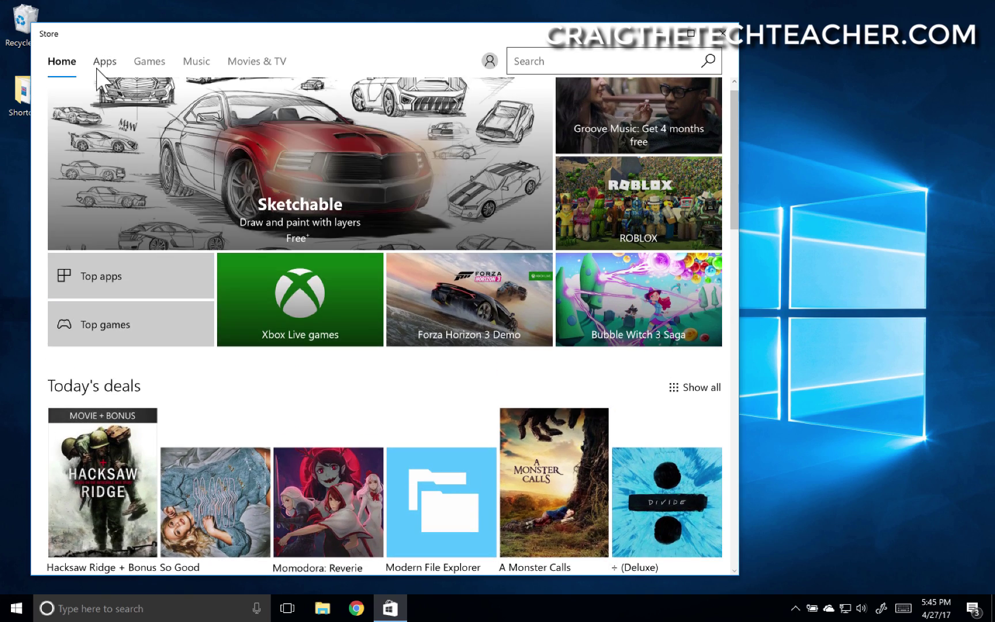
{"action": "left_click", "coordinate": [98, 68]}
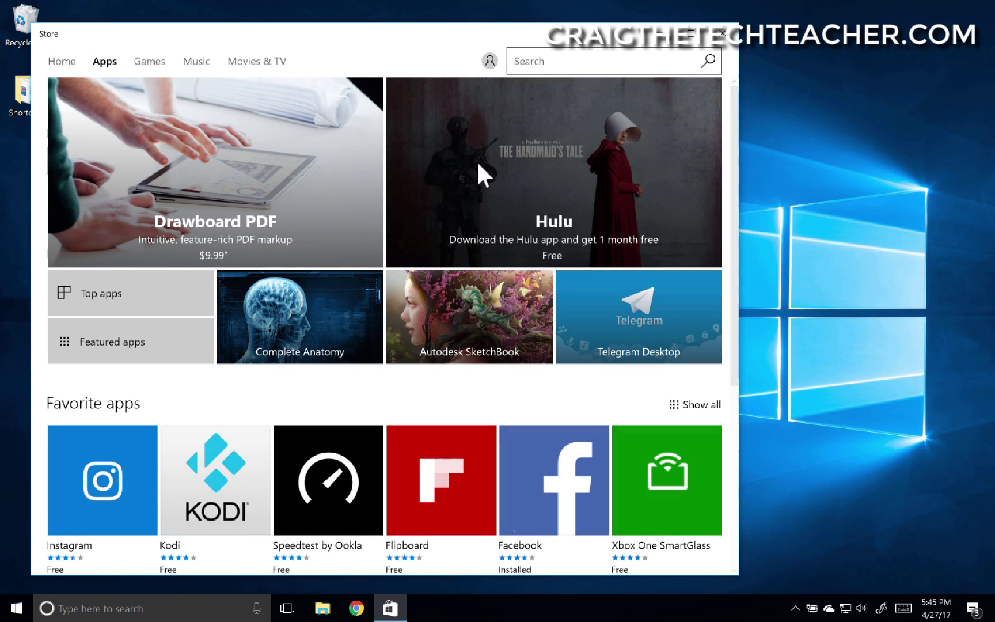
- Close the Store, reopen Start, and dismiss the Microsoft Jigsaw suggestion's options
{"action": "left_click", "coordinate": [723, 33]}
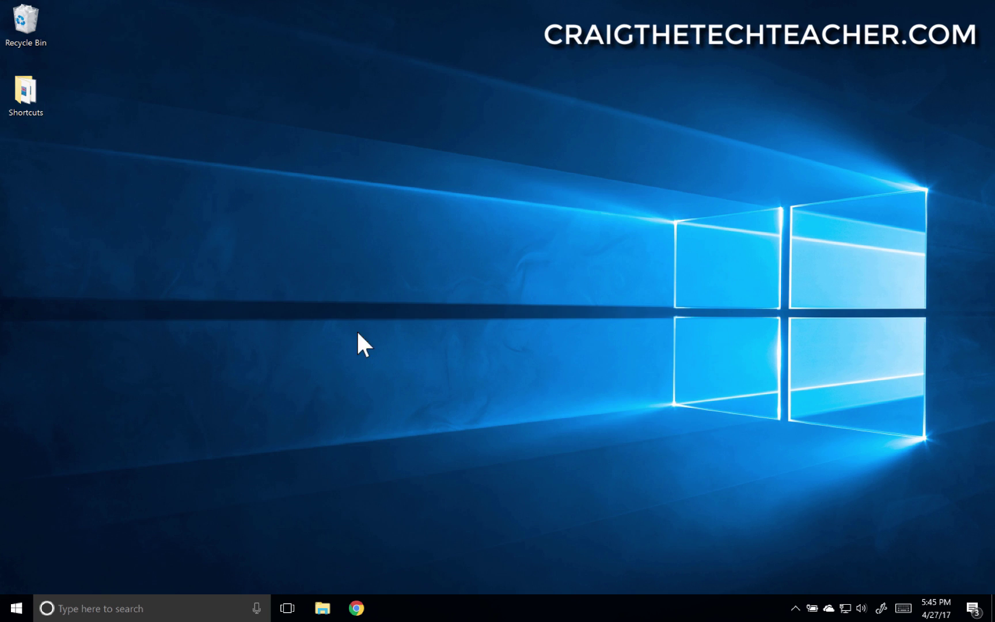
{"action": "left_click", "coordinate": [17, 608]}
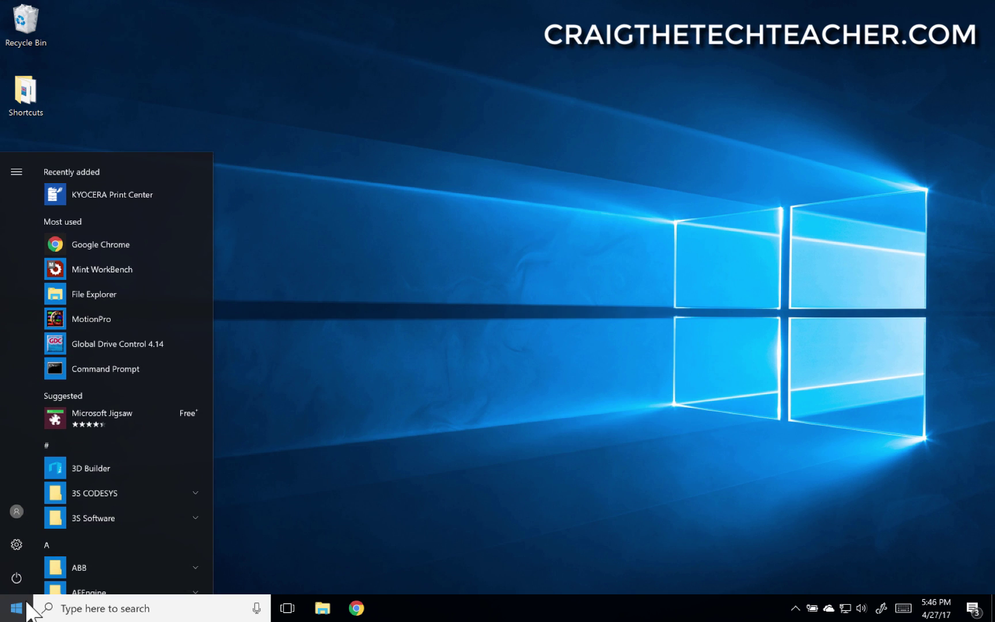
{"action": "right_click", "coordinate": [95, 422]}
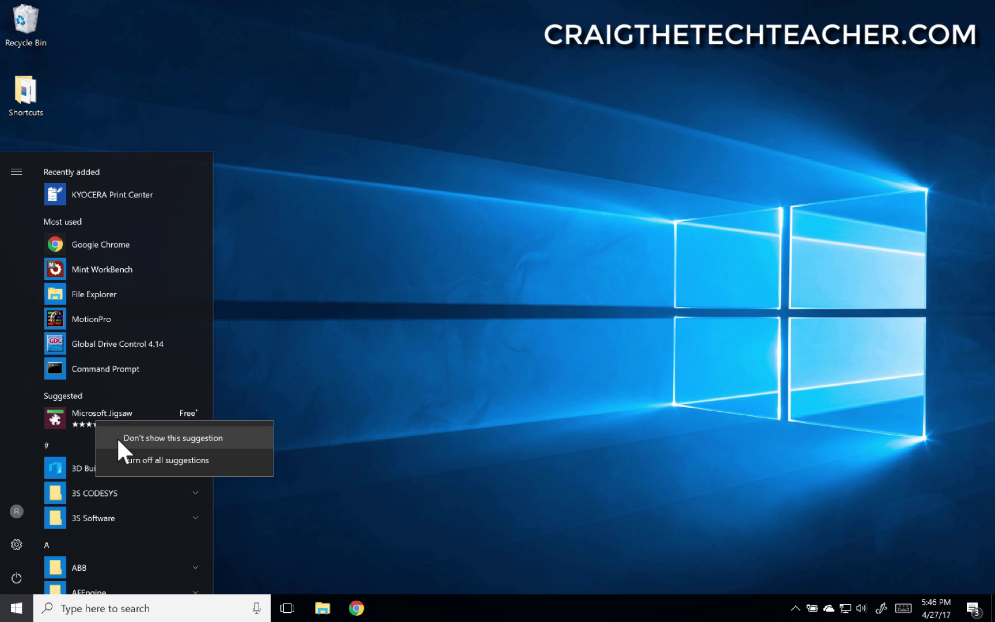
{"action": "left_click", "coordinate": [29, 421]}
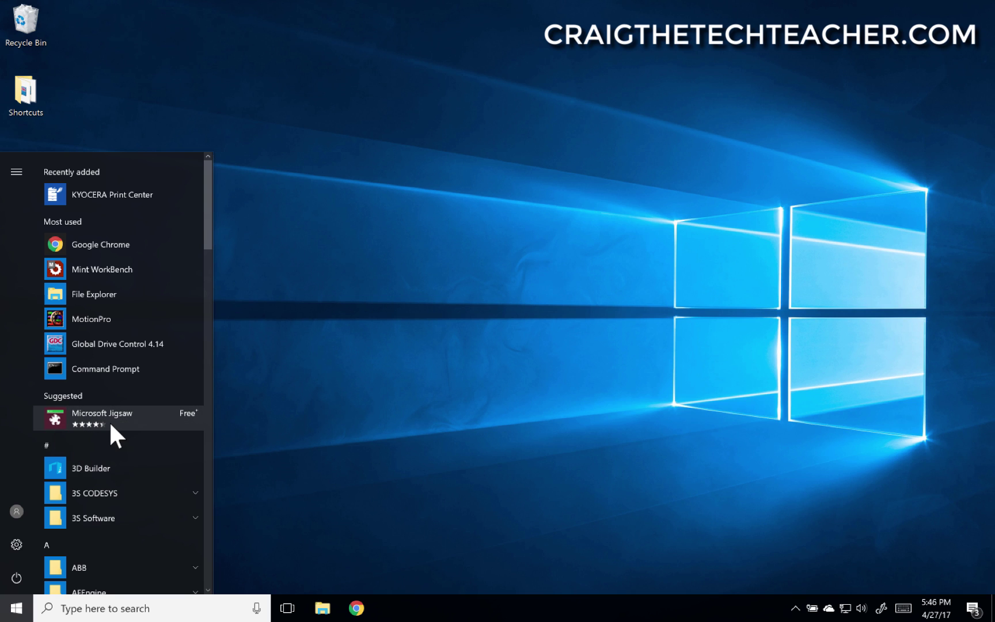
- Scroll the Start app list to F and bring up Facebook's options
{"action": "scroll", "coordinate": [111, 425], "scroll_direction": "down", "scroll_amount": 5}
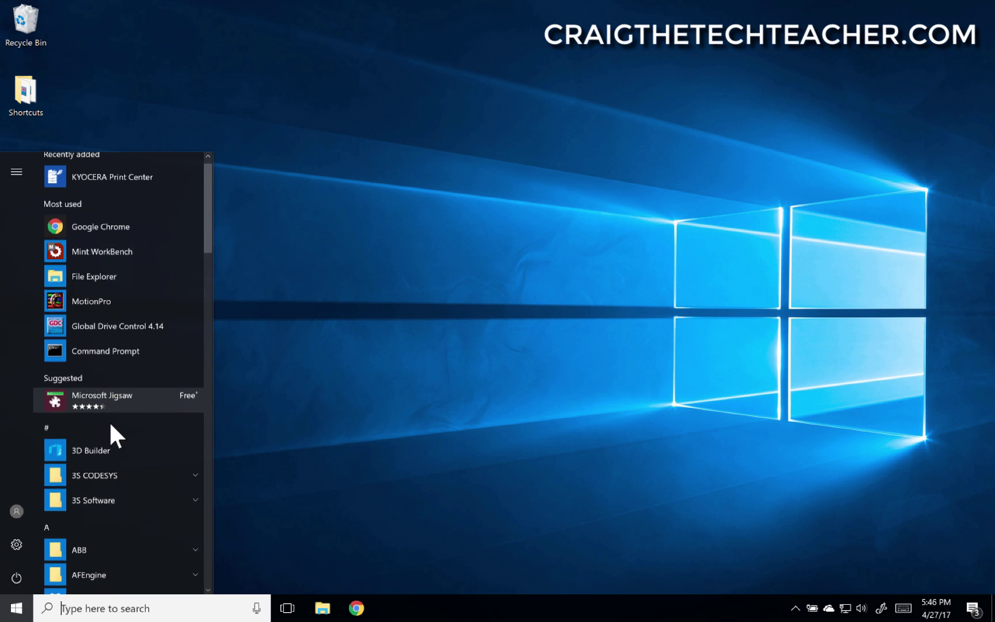
{"action": "scroll", "coordinate": [109, 421], "scroll_direction": "down", "scroll_amount": 4}
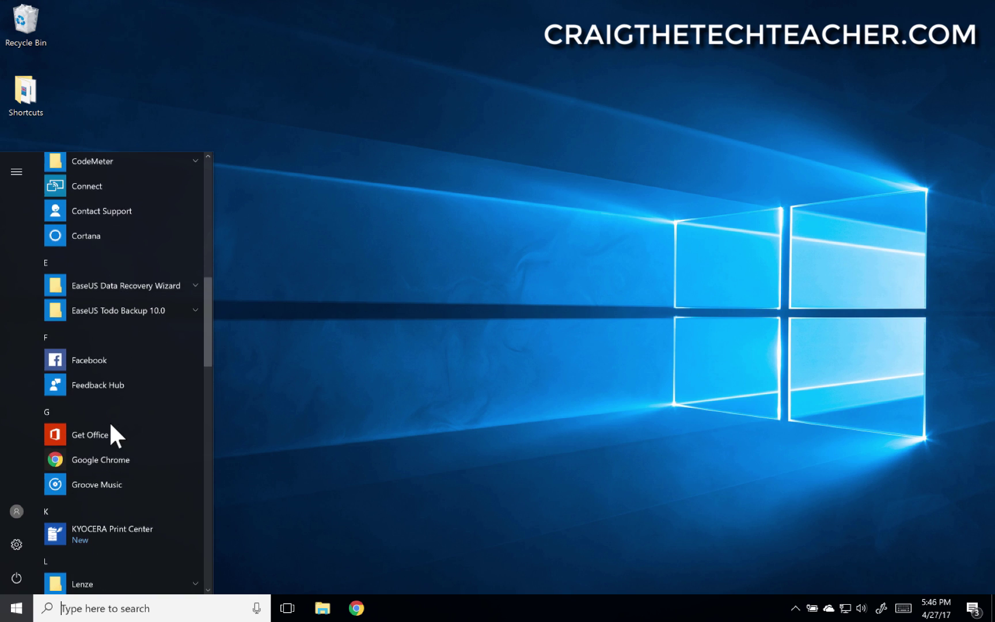
{"action": "right_click", "coordinate": [113, 347]}
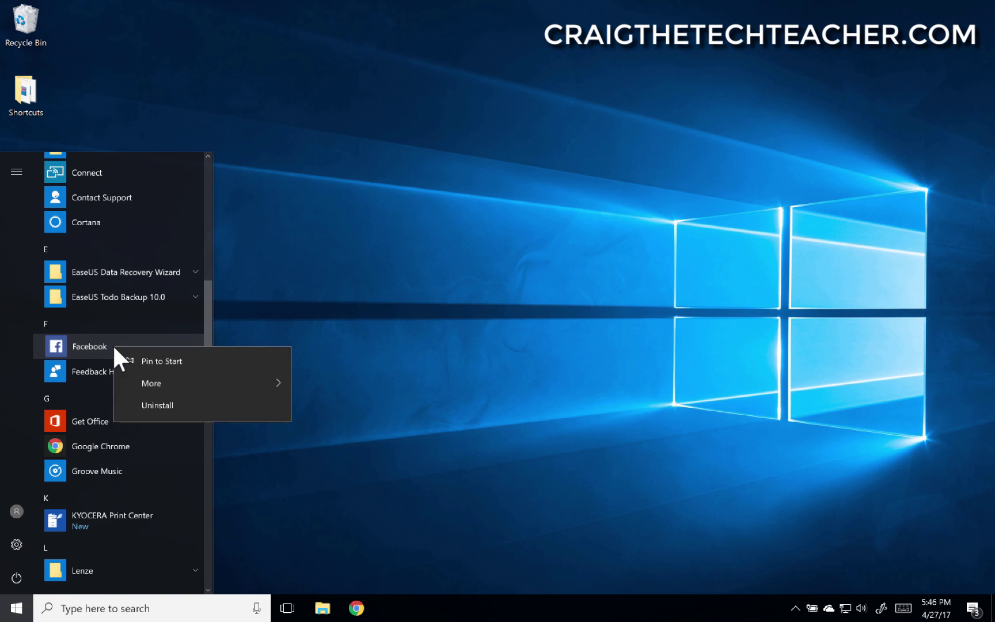
- Pin Facebook as a Start tile, review its tile options, then search 'uninstall'
{"action": "left_click", "coordinate": [146, 365]}
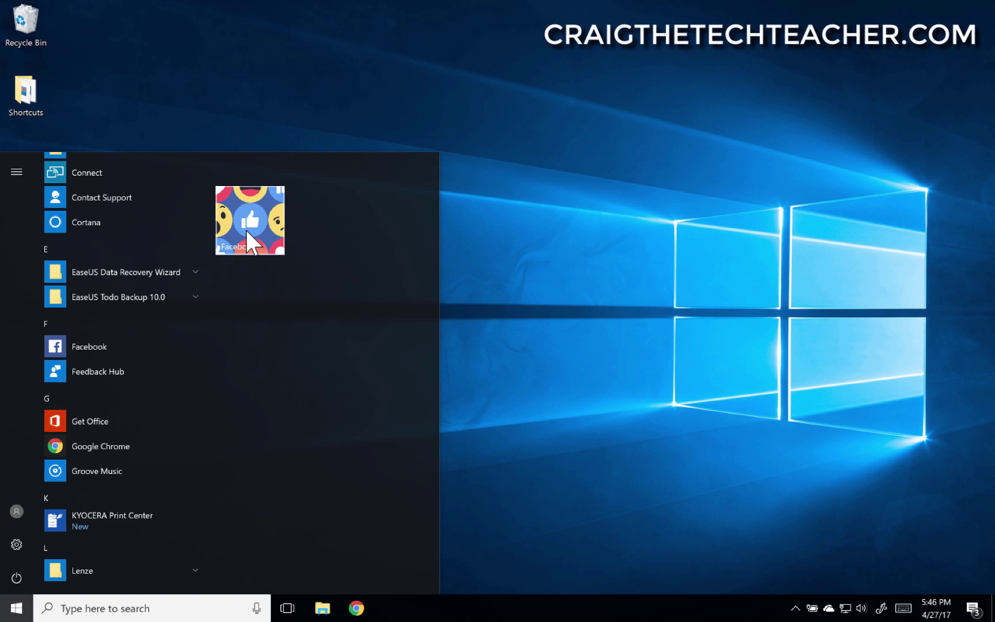
{"action": "right_click", "coordinate": [253, 217]}
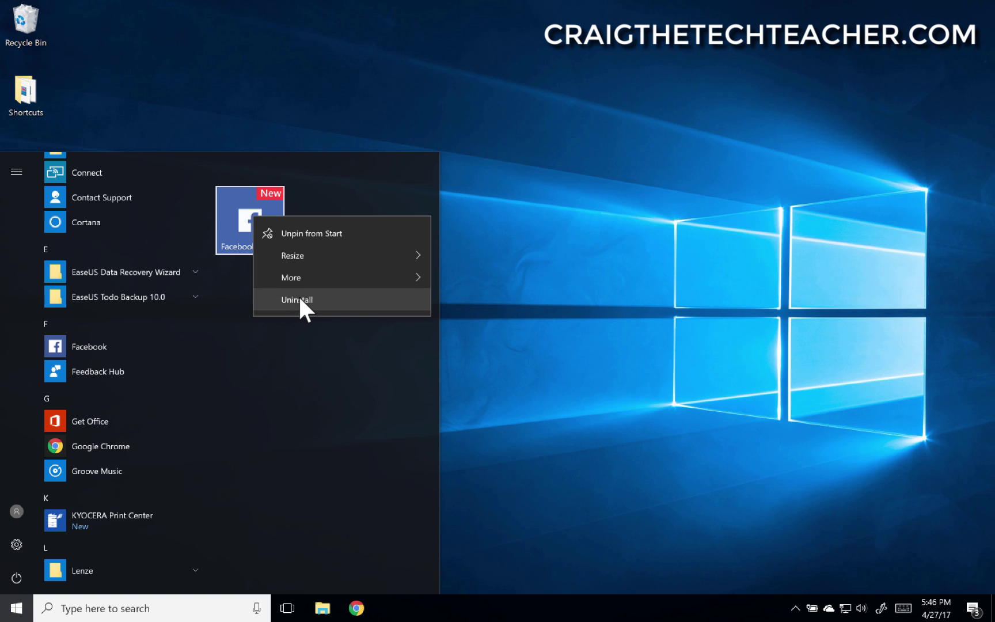
{"action": "left_click", "coordinate": [277, 394]}
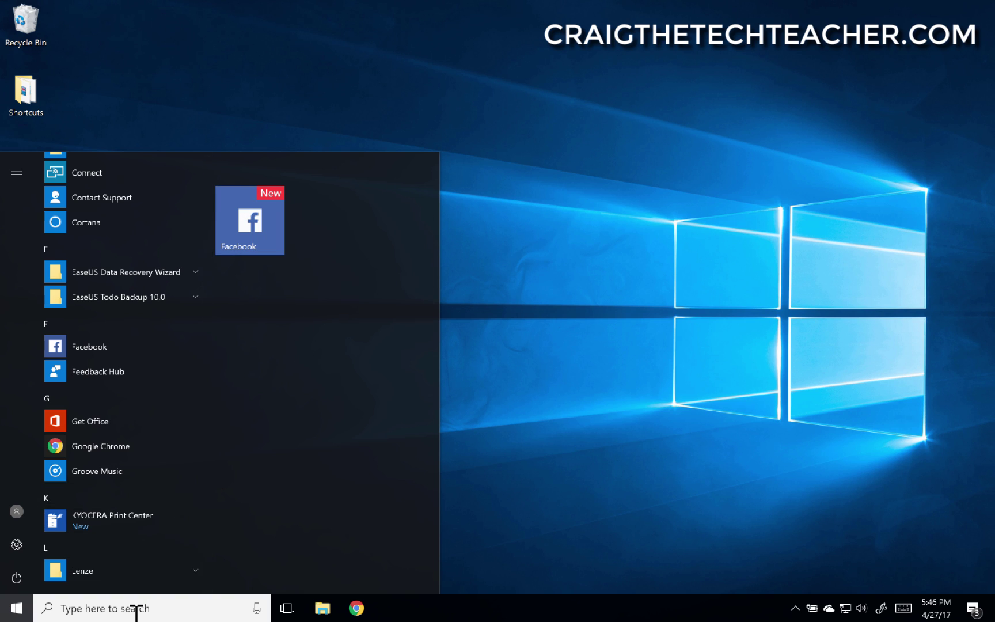
{"action": "left_click", "coordinate": [136, 609]}
{"action": "type", "text": "uninstal"}
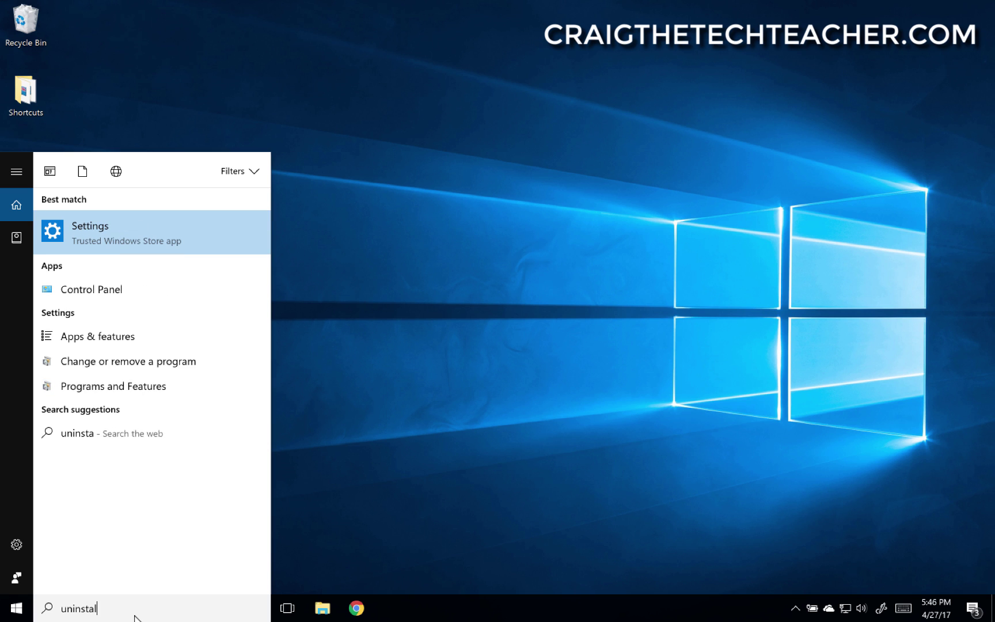
{"action": "type", "text": "l"}
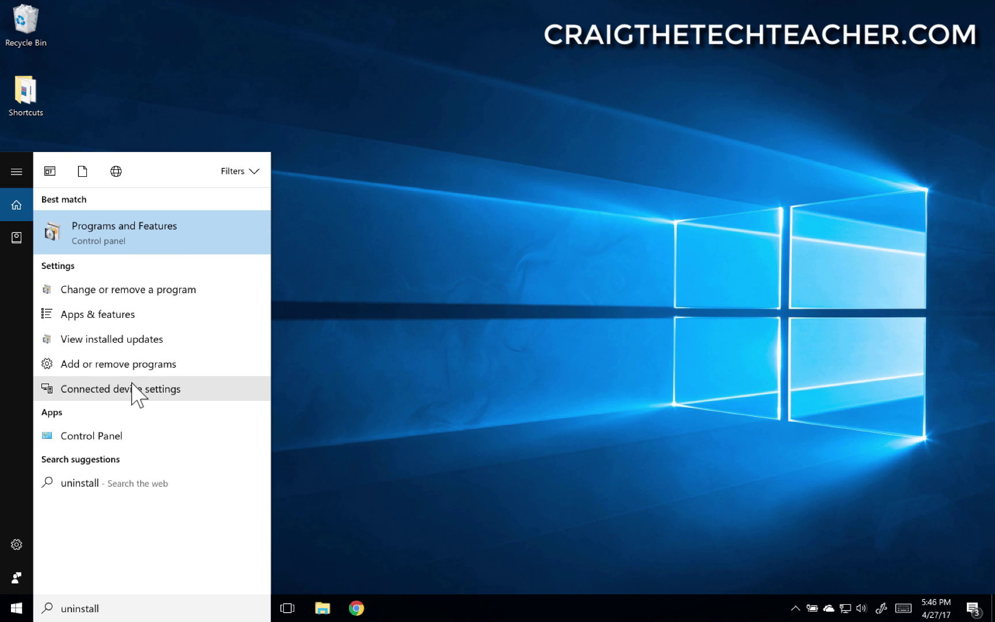
- Open Programs and Features and sort the 32 programs by size, largest (2.22 GB ABB) first
{"action": "left_click", "coordinate": [133, 298]}
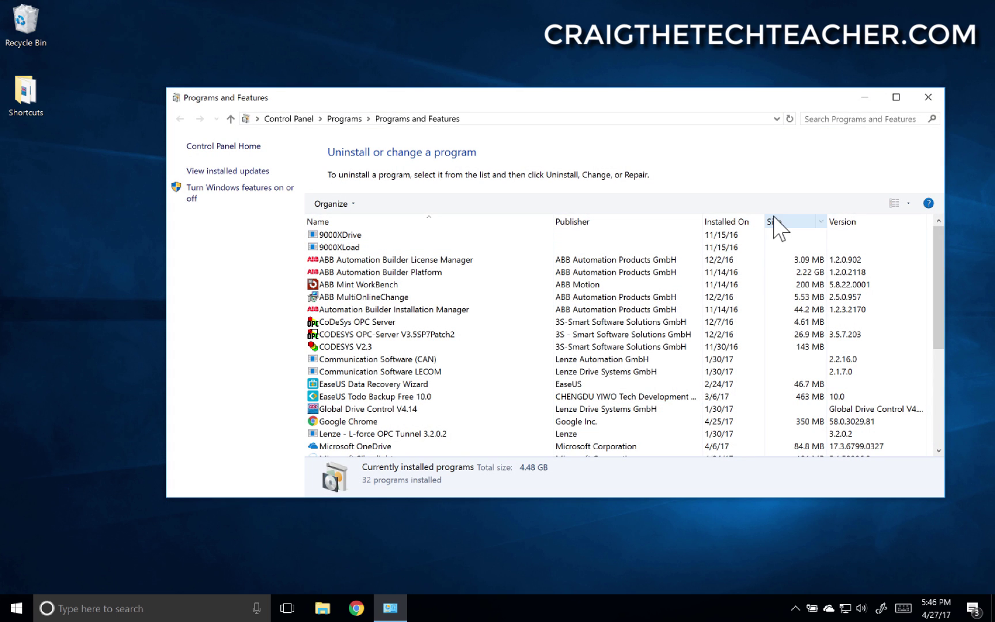
{"action": "left_click", "coordinate": [798, 223]}
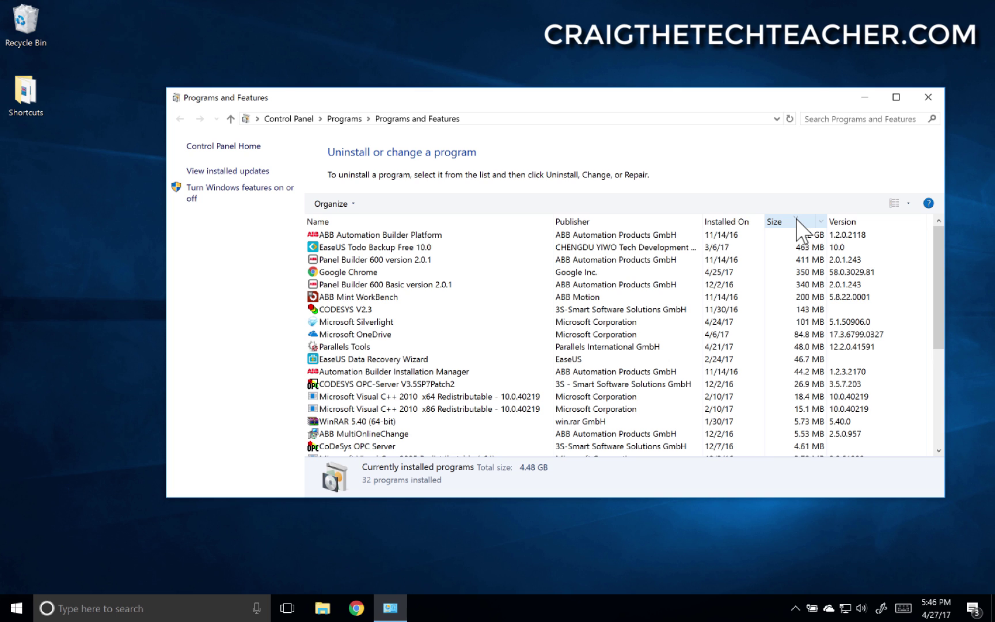
{"action": "left_click", "coordinate": [797, 223]}
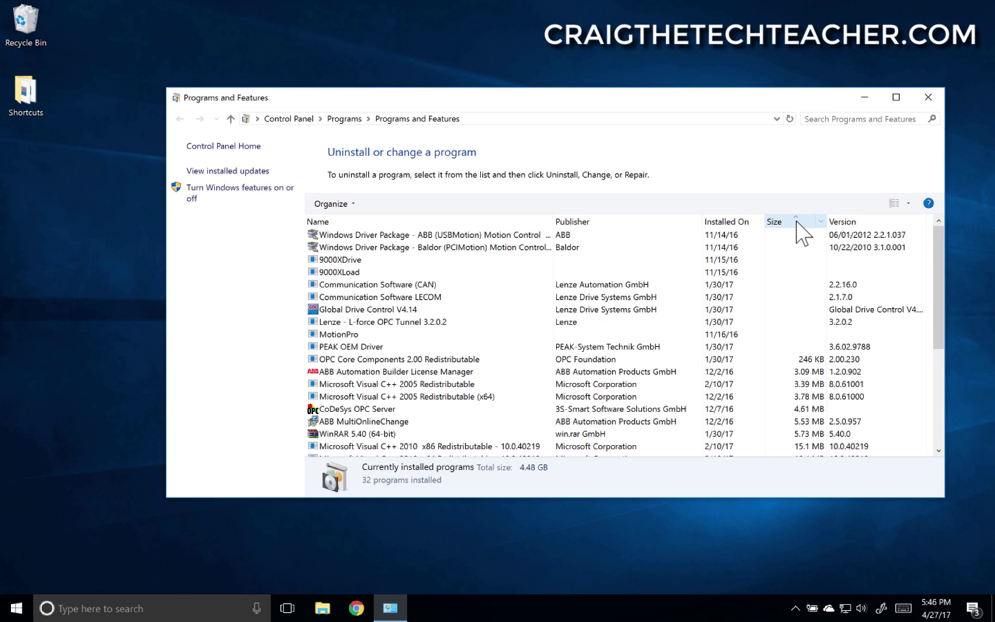
{"action": "left_click", "coordinate": [797, 223]}
{"action": "left_click", "coordinate": [797, 222]}
{"action": "left_click", "coordinate": [797, 222]}
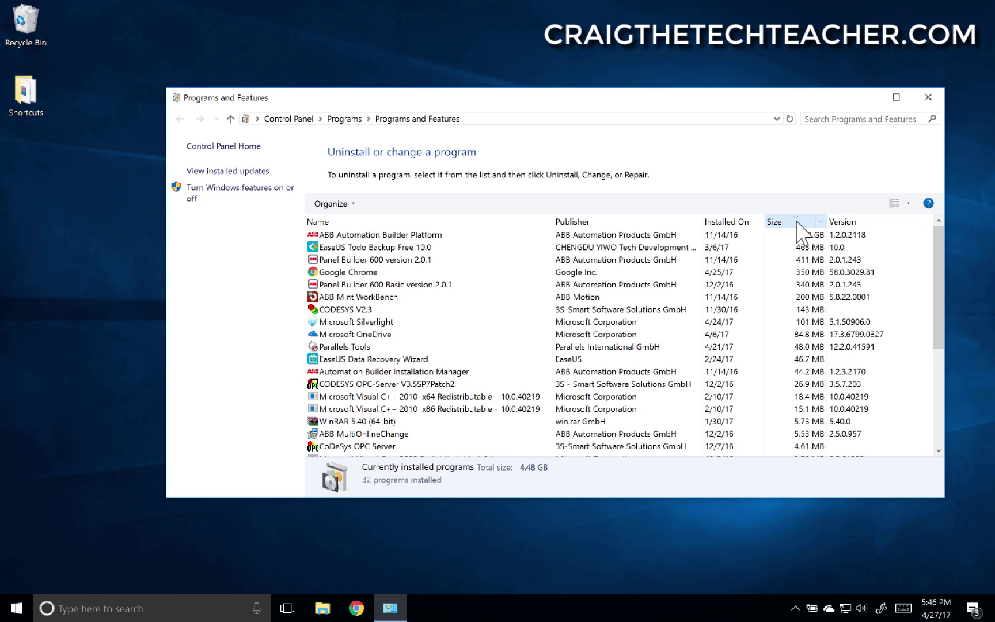
{"action": "left_click", "coordinate": [797, 223]}
{"action": "left_click", "coordinate": [734, 223]}
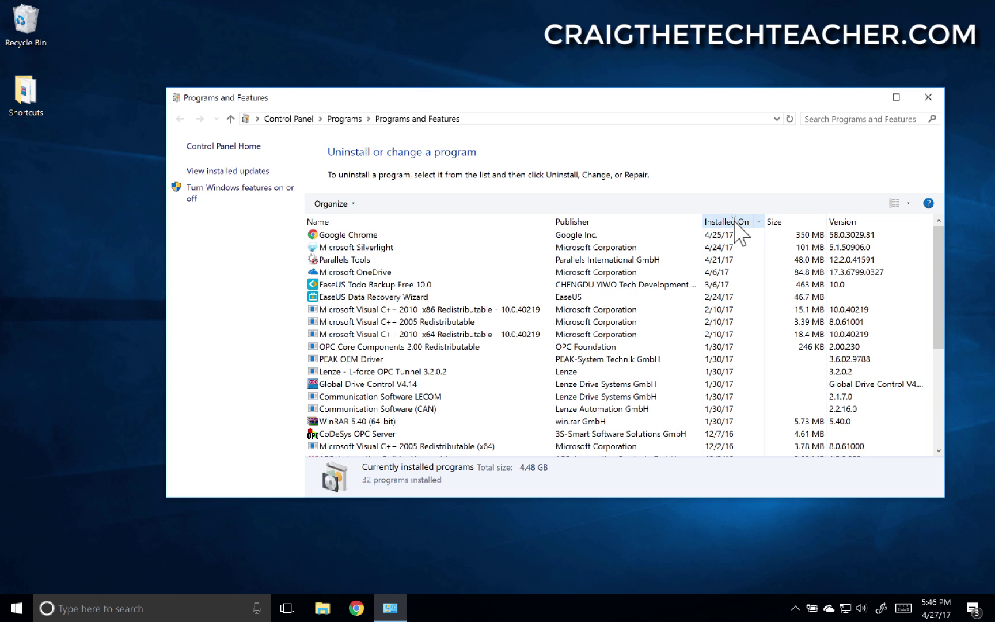
{"action": "left_click", "coordinate": [733, 222]}
{"action": "left_click", "coordinate": [734, 223]}
{"action": "left_click", "coordinate": [784, 222]}
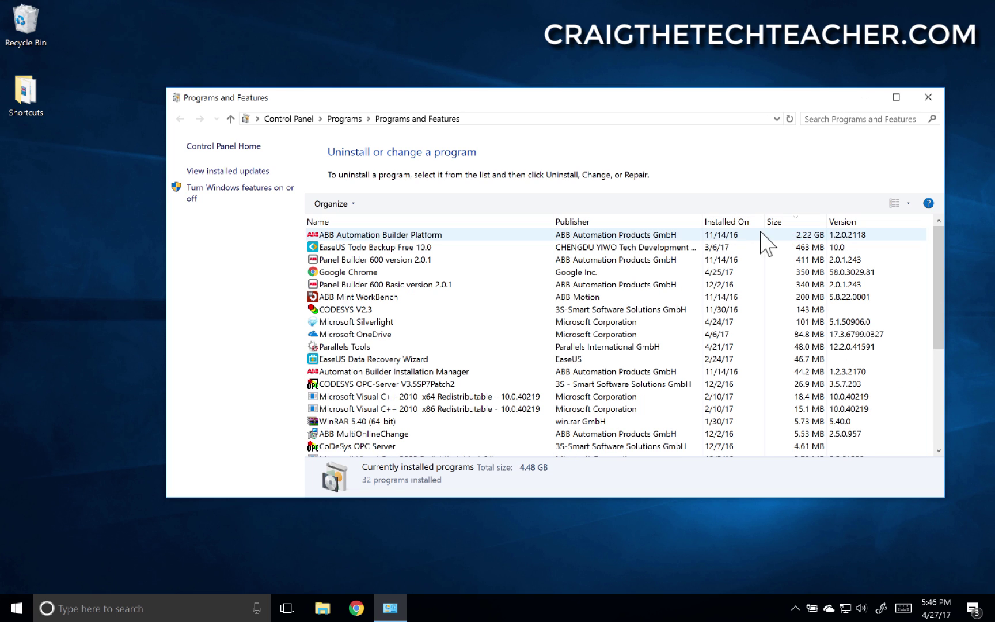
- Browse the installed programs, selecting CODESYS OPC-Server and Visual C++ 2005 Redistributable (x64)
{"action": "left_click", "coordinate": [494, 384]}
{"action": "scroll", "coordinate": [495, 389], "scroll_direction": "down", "scroll_amount": 2}
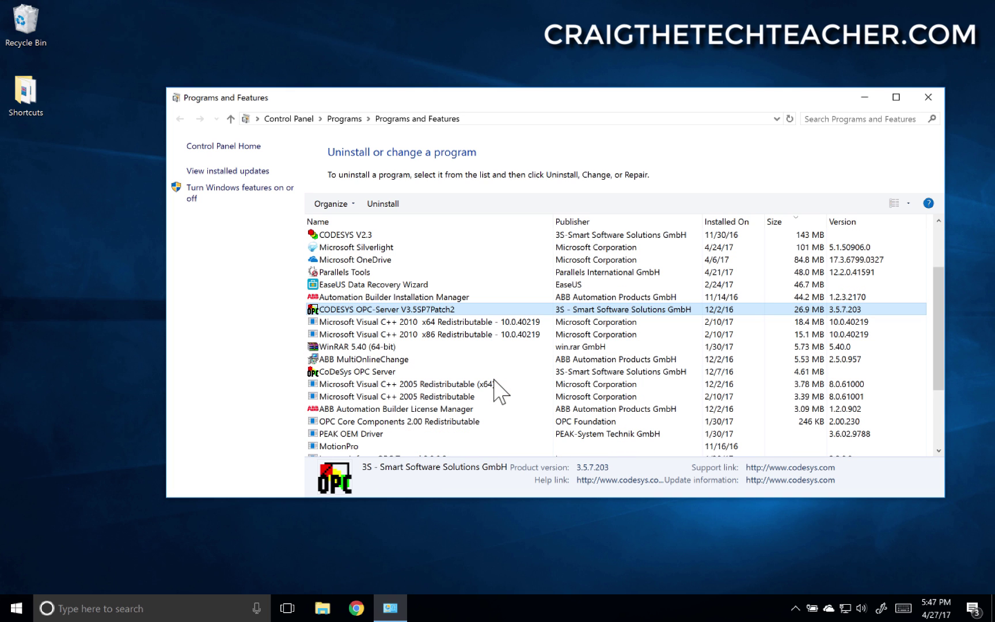
{"action": "left_click", "coordinate": [494, 384]}
{"action": "key", "text": "Down"}
{"action": "key", "text": "Down"}
{"action": "key", "text": "Down"}
{"action": "key", "text": "Down"}
{"action": "key", "text": "Down"}
{"action": "key", "text": "Down"}
{"action": "key", "text": "Down"}
{"action": "key", "text": "Down"}
{"action": "key", "text": "Down"}
{"action": "key", "text": "Down"}
{"action": "key", "text": "Down"}
{"action": "key", "text": "Down"}
{"action": "key", "text": "Down"}
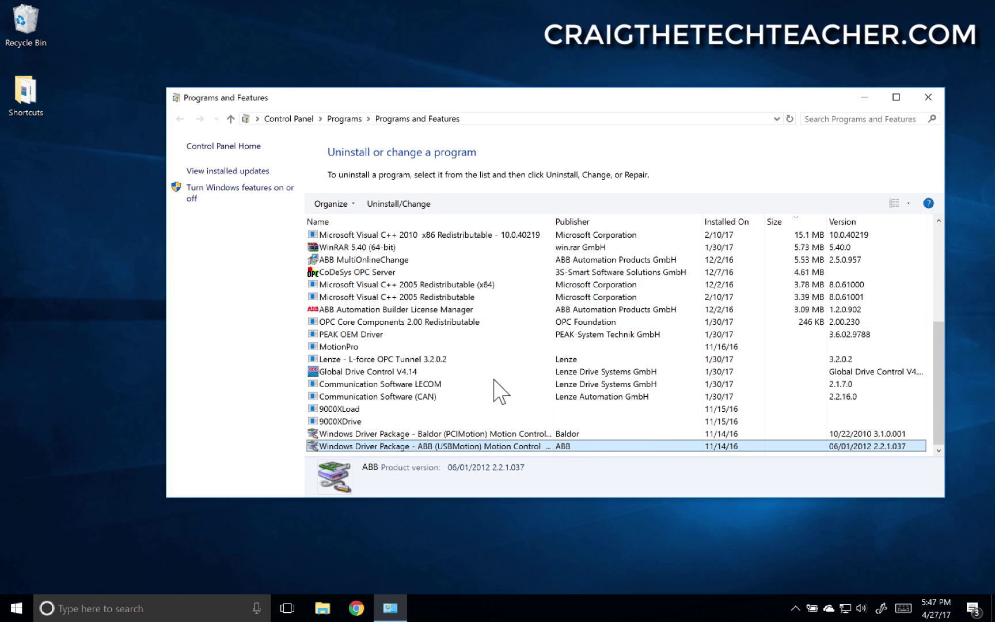
{"action": "key", "text": "Up"}
{"action": "key", "text": "Up"}
{"action": "key", "text": "Up"}
{"action": "key", "text": "Up"}
{"action": "key", "text": "Up"}
{"action": "key", "text": "Up"}
{"action": "key", "text": "Up"}
{"action": "key", "text": "Up"}
{"action": "key", "text": "Up"}
{"action": "key", "text": "Up"}
{"action": "key", "text": "Up"}
{"action": "key", "text": "Up"}
{"action": "key", "text": "Up"}
{"action": "key", "text": "Up"}
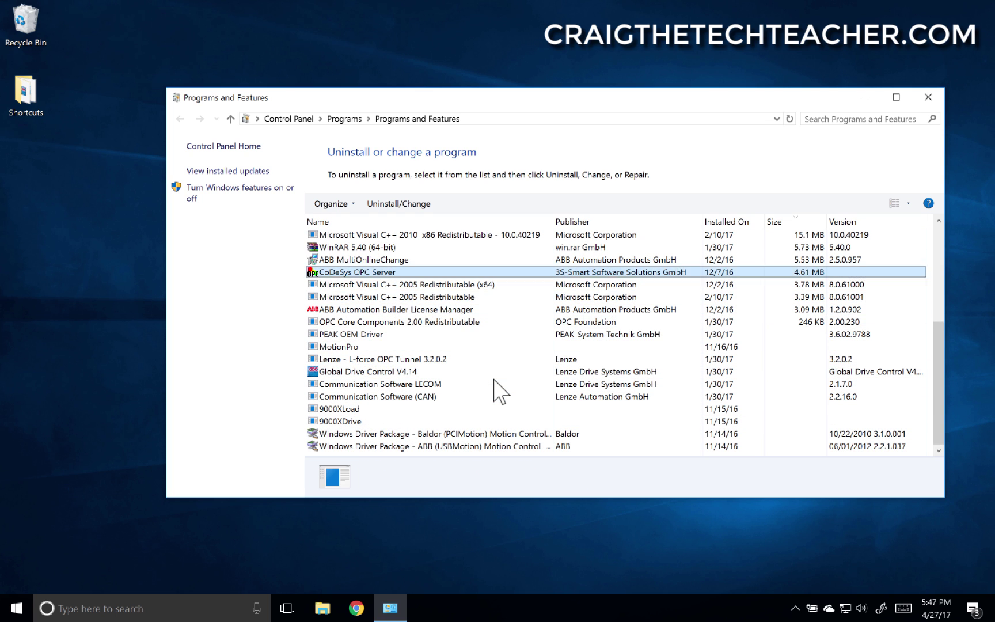
{"action": "key", "text": "Up"}
{"action": "key", "text": "Up"}
{"action": "key", "text": "Up"}
{"action": "key", "text": "Up"}
{"action": "key", "text": "Up"}
{"action": "key", "text": "Up"}
{"action": "key", "text": "Up"}
{"action": "key", "text": "Up"}
{"action": "key", "text": "Up"}
{"action": "key", "text": "Up"}
{"action": "key", "text": "Up"}
{"action": "key", "text": "Up"}
{"action": "key", "text": "Up"}
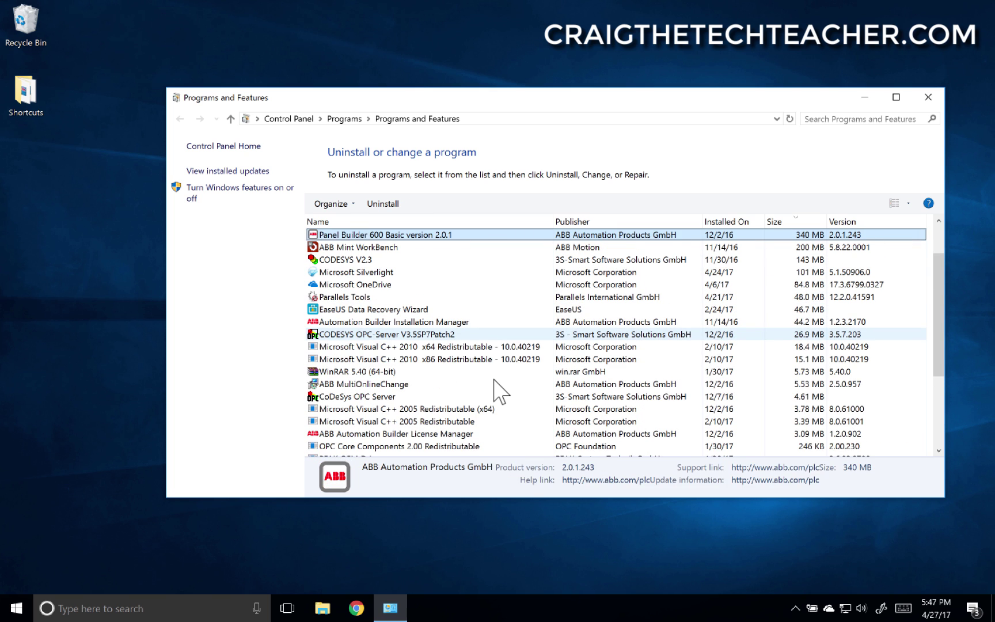
{"action": "key", "text": "Up"}
{"action": "key", "text": "Up"}
{"action": "key", "text": "Up"}
{"action": "key", "text": "Up"}
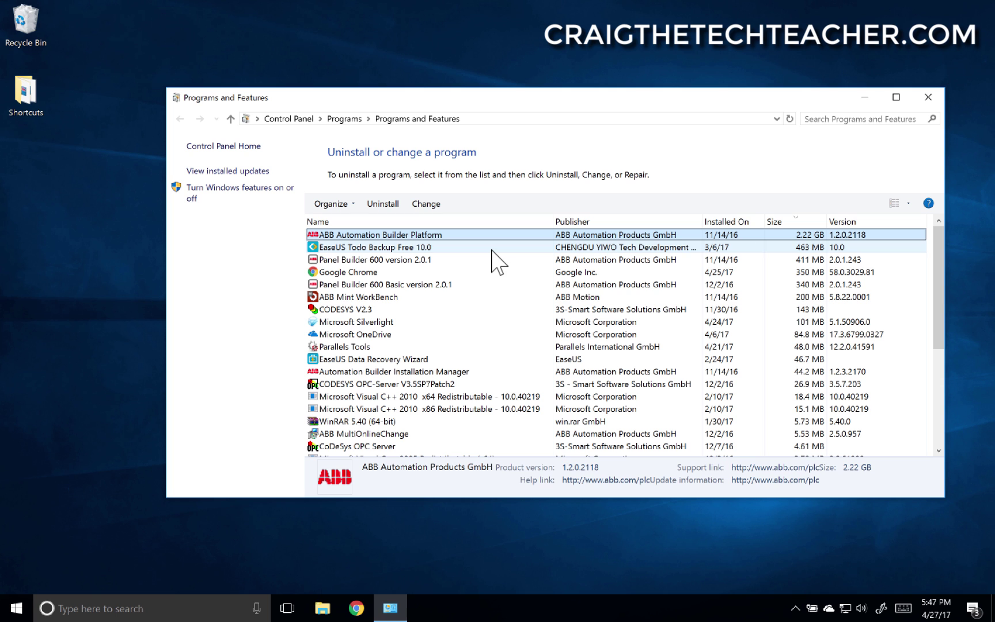
- Step through more programs in the list, then close the Programs and Features window
{"action": "left_click", "coordinate": [484, 310]}
{"action": "key", "text": "Down"}
{"action": "key", "text": "Down"}
{"action": "key", "text": "Down"}
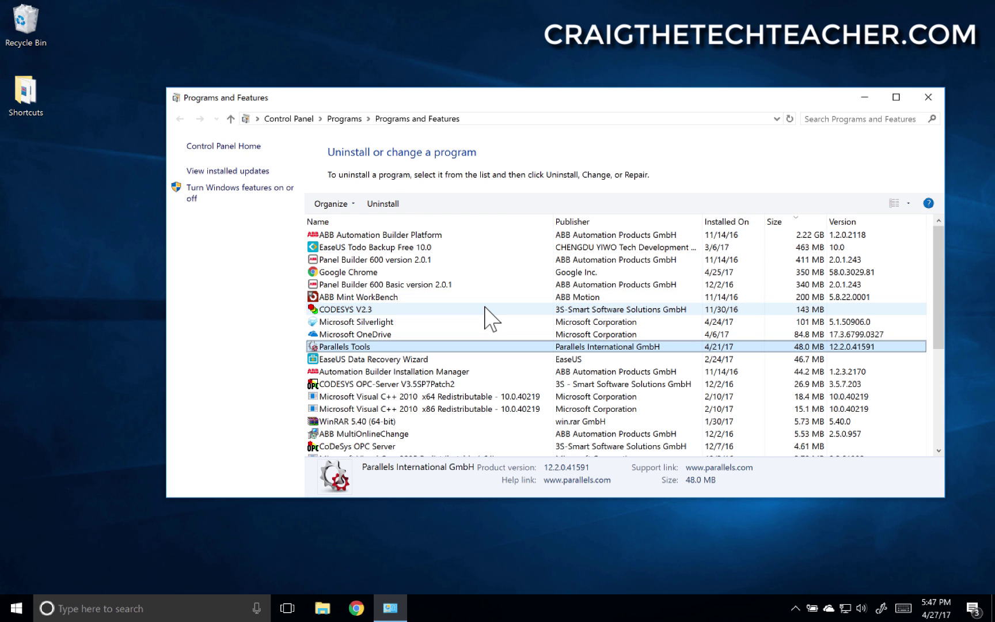
{"action": "key", "text": "Down"}
{"action": "key", "text": "Down"}
{"action": "key", "text": "Down"}
{"action": "key", "text": "Down"}
{"action": "key", "text": "Down"}
{"action": "key", "text": "Down"}
{"action": "key", "text": "Down"}
{"action": "key", "text": "Down"}
{"action": "key", "text": "Down"}
{"action": "key", "text": "Down"}
{"action": "key", "text": "Down"}
{"action": "key", "text": "Down"}
{"action": "key", "text": "Down"}
{"action": "key", "text": "Down"}
{"action": "key", "text": "Down"}
{"action": "key", "text": "Down"}
{"action": "key", "text": "Down"}
{"action": "key", "text": "Down"}
{"action": "key", "text": "Down"}
{"action": "key", "text": "Down"}
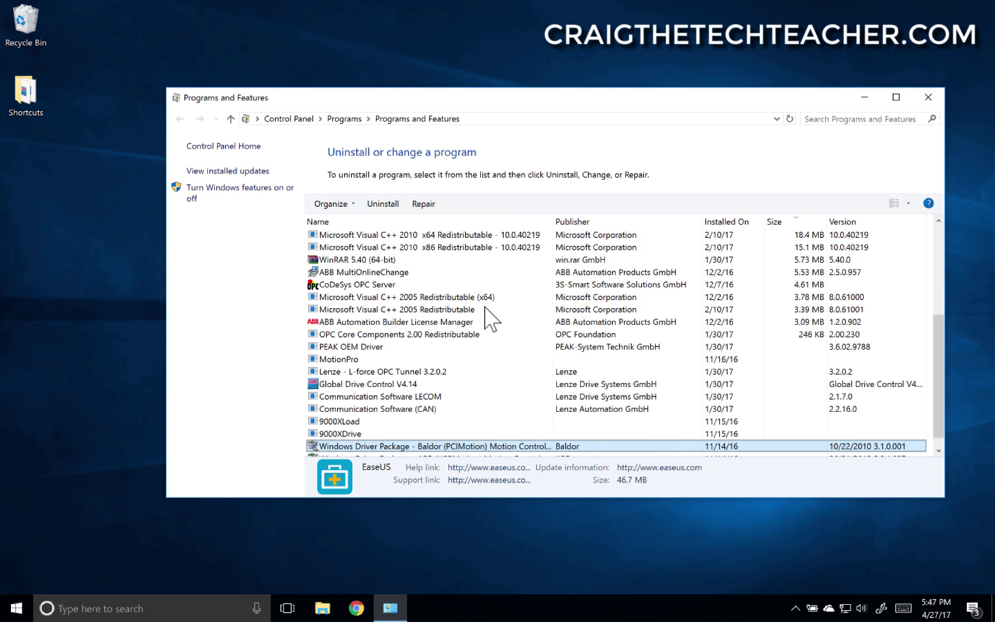
{"action": "key", "text": "Down"}
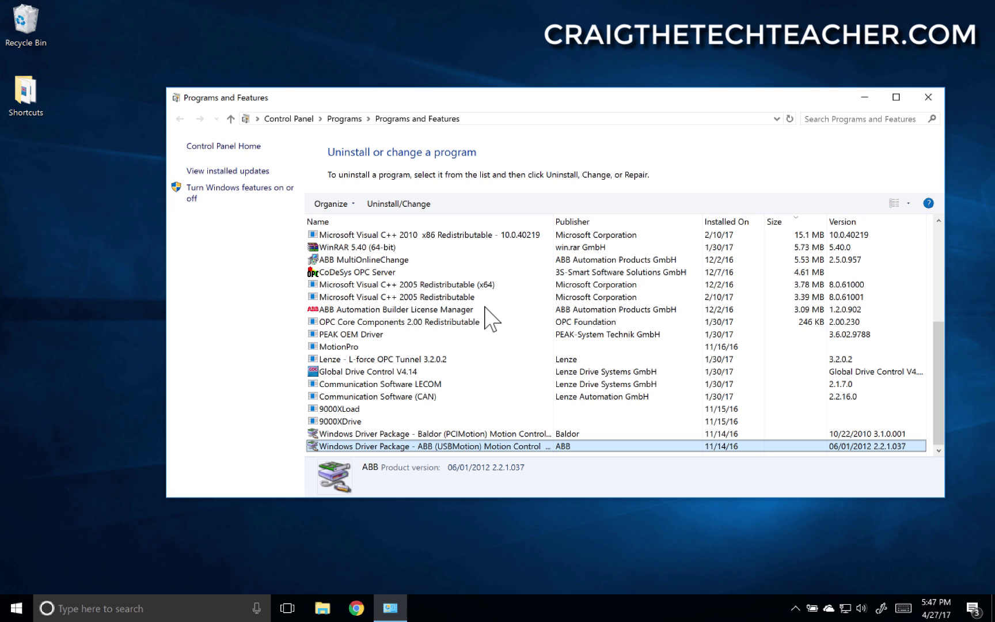
{"action": "double_click", "coordinate": [177, 99]}
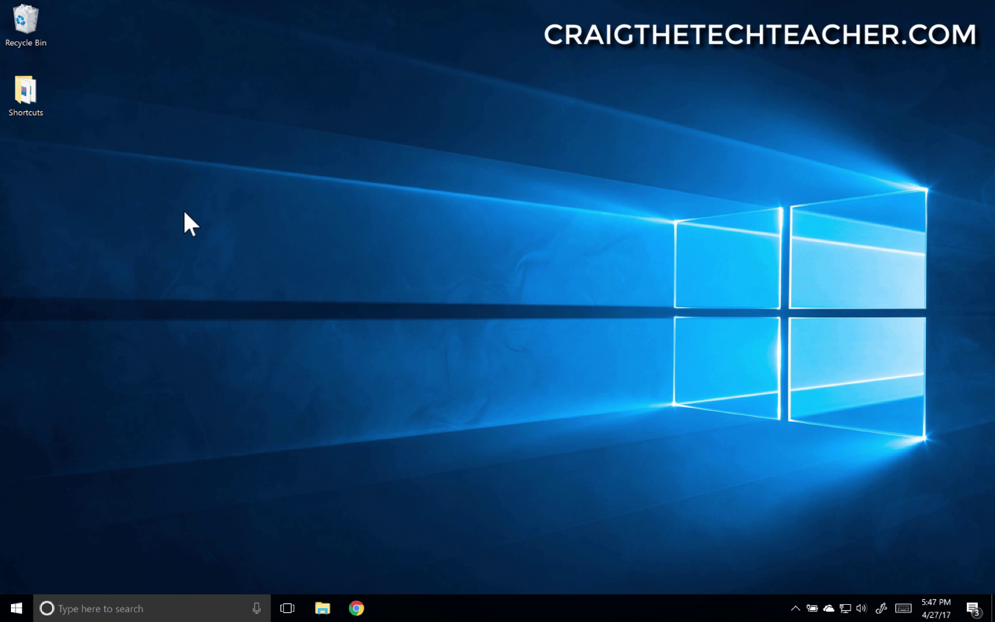
- Open Windows Settings from Start and scroll through its main categories
{"action": "left_click", "coordinate": [17, 607]}
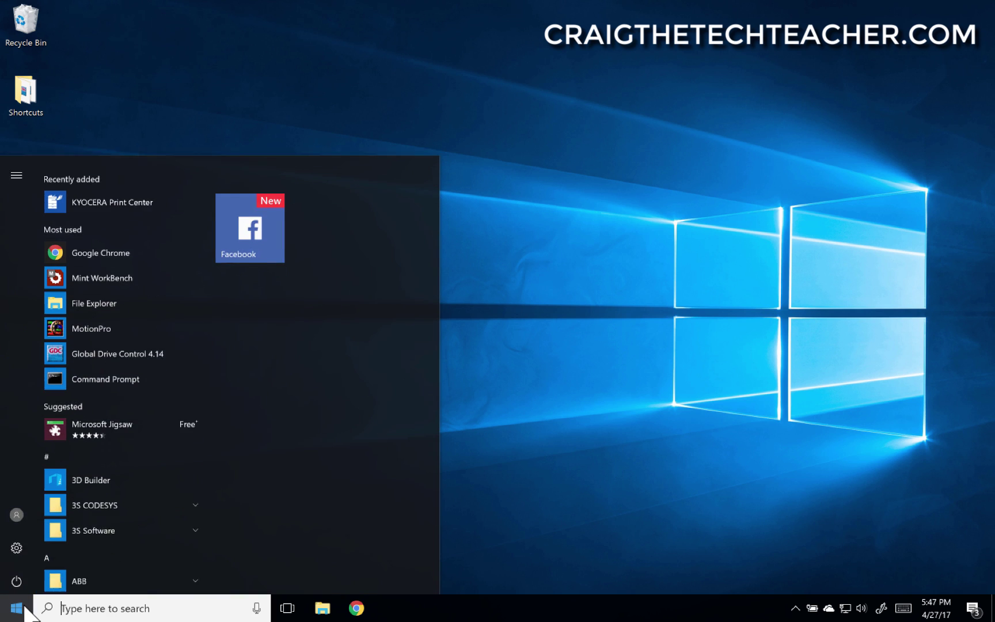
{"action": "left_click", "coordinate": [19, 552]}
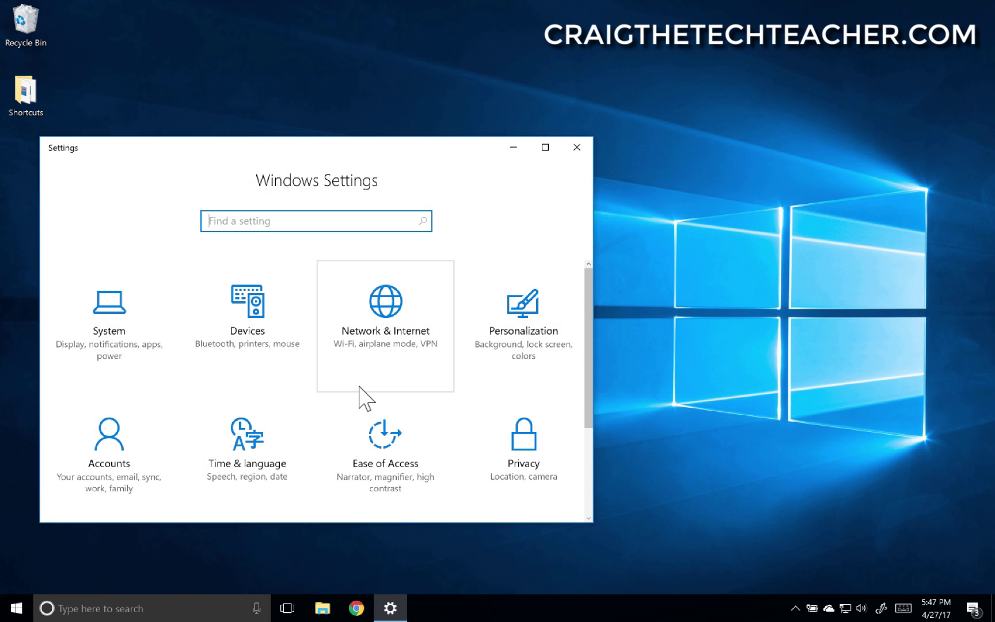
{"action": "scroll", "coordinate": [360, 389], "scroll_direction": "down", "scroll_amount": 1}
{"action": "scroll", "coordinate": [359, 385], "scroll_direction": "down", "scroll_amount": 2}
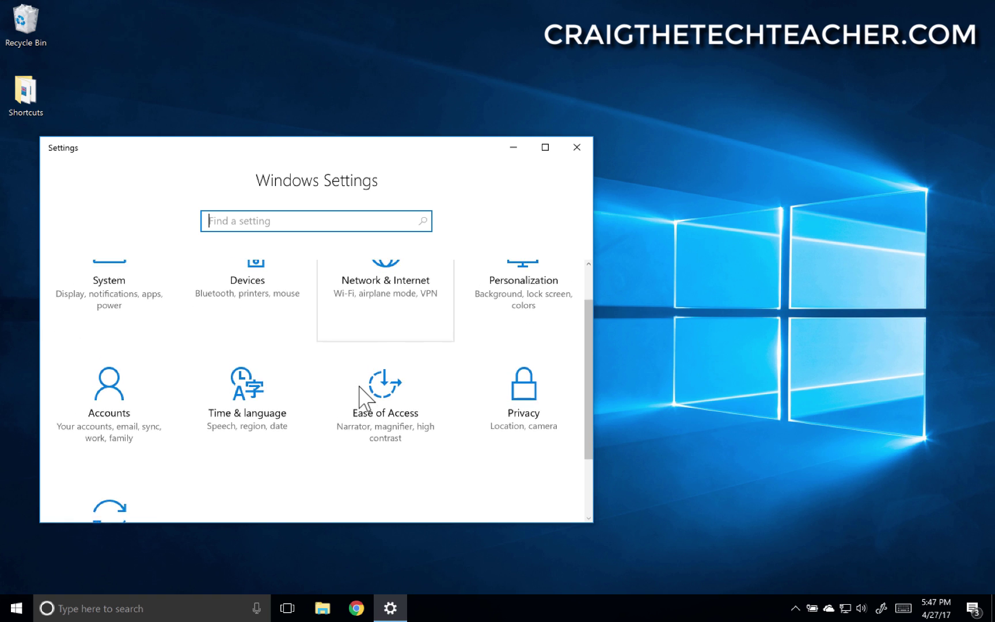
{"action": "scroll", "coordinate": [359, 386], "scroll_direction": "up", "scroll_amount": 1}
{"action": "scroll", "coordinate": [359, 386], "scroll_direction": "up", "scroll_amount": 1}
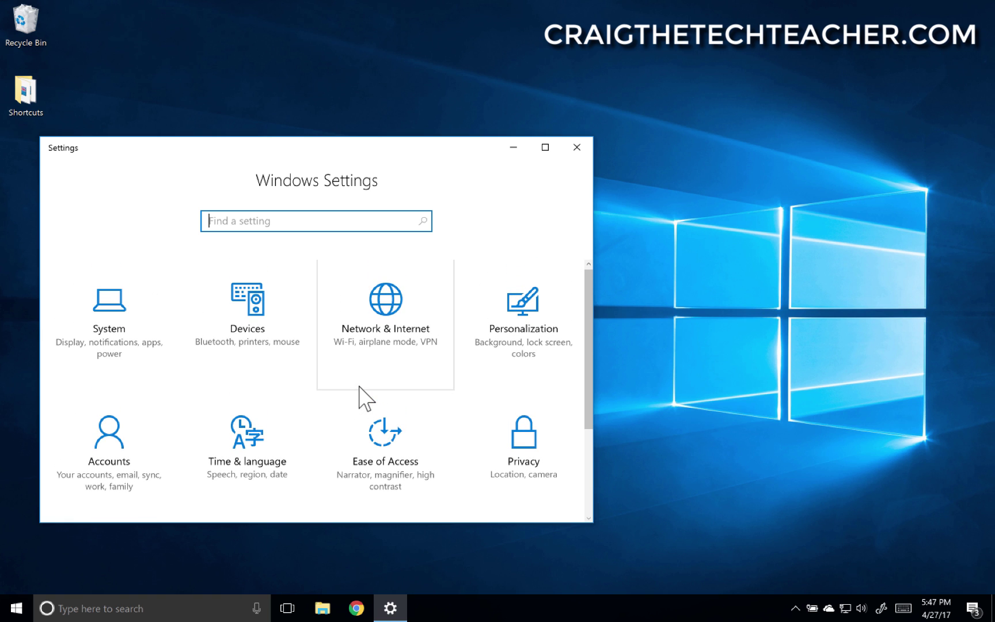
- Go through System settings to the Apps & features page and scroll its list
{"action": "left_click", "coordinate": [78, 330]}
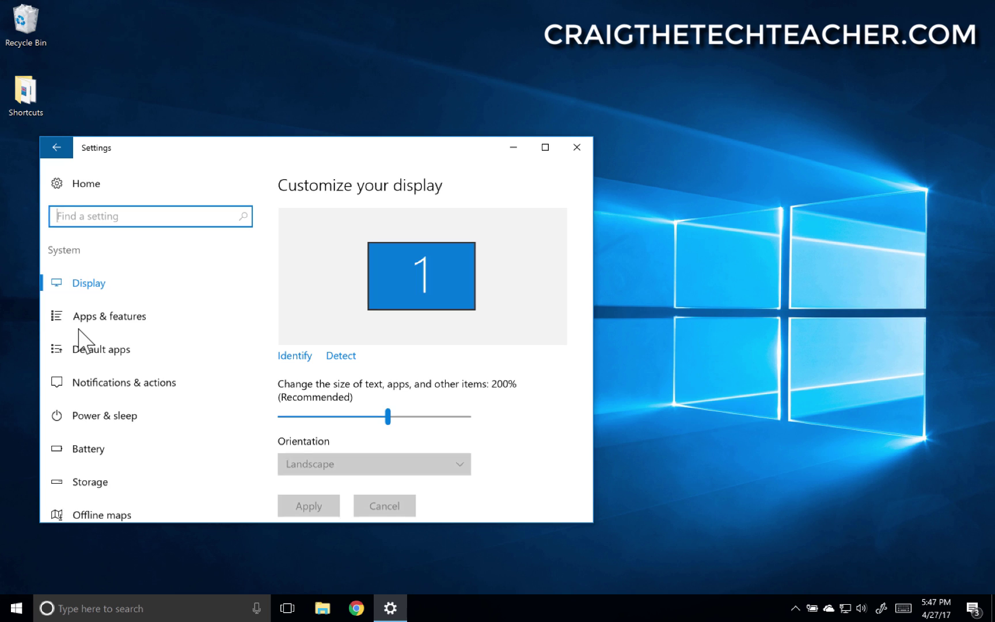
{"action": "left_click", "coordinate": [105, 322]}
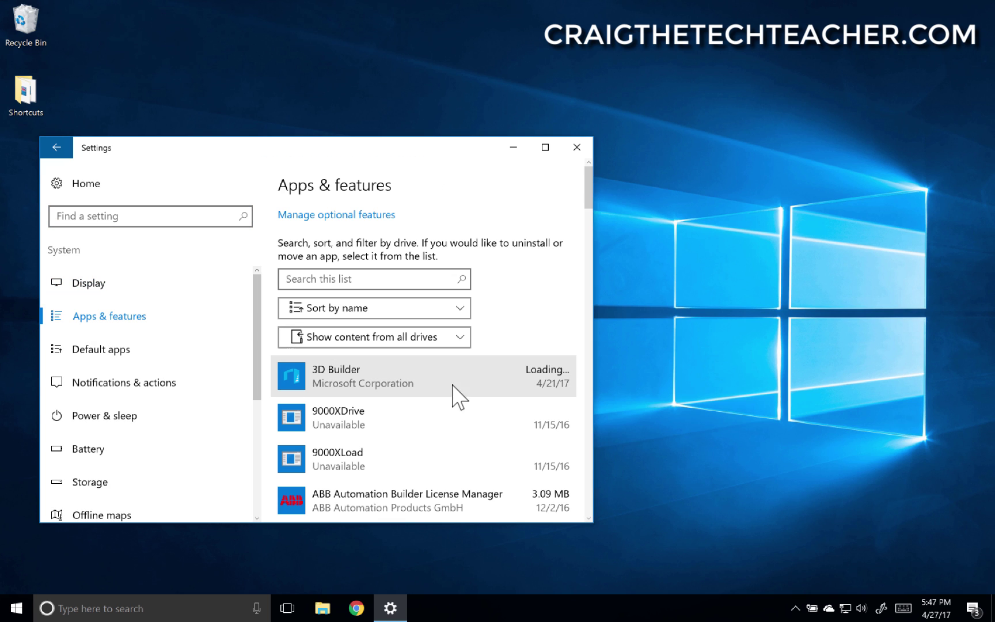
{"action": "scroll", "coordinate": [467, 404], "scroll_direction": "down", "scroll_amount": 1}
{"action": "scroll", "coordinate": [466, 403], "scroll_direction": "down", "scroll_amount": 1}
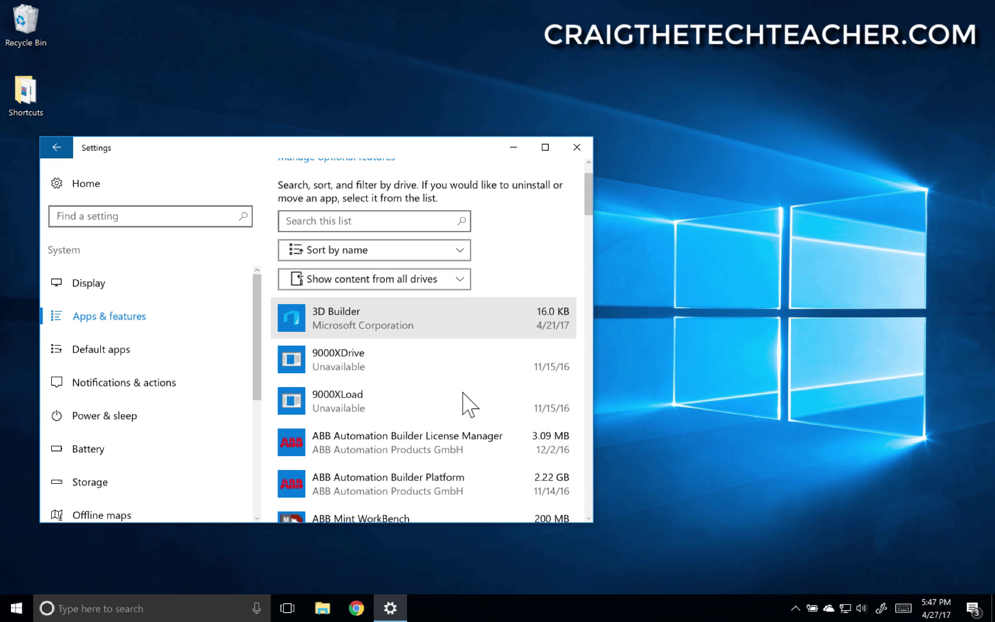
{"action": "scroll", "coordinate": [466, 402], "scroll_direction": "up", "scroll_amount": 1}
- Sort apps by size, then back by name, and scroll down to the 173 MB Facebook app
{"action": "left_click", "coordinate": [444, 251]}
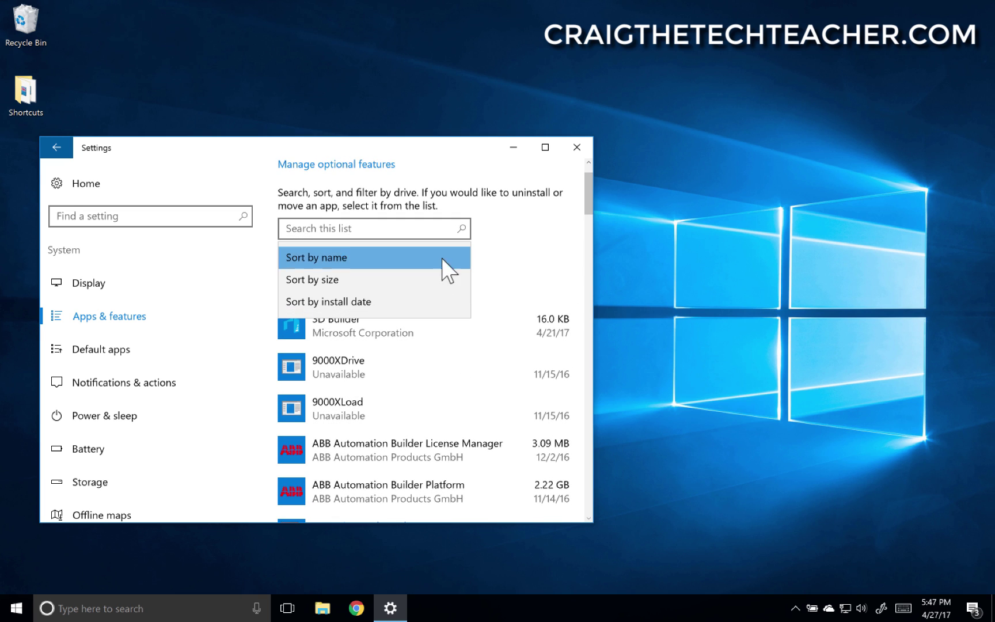
{"action": "left_click", "coordinate": [437, 280]}
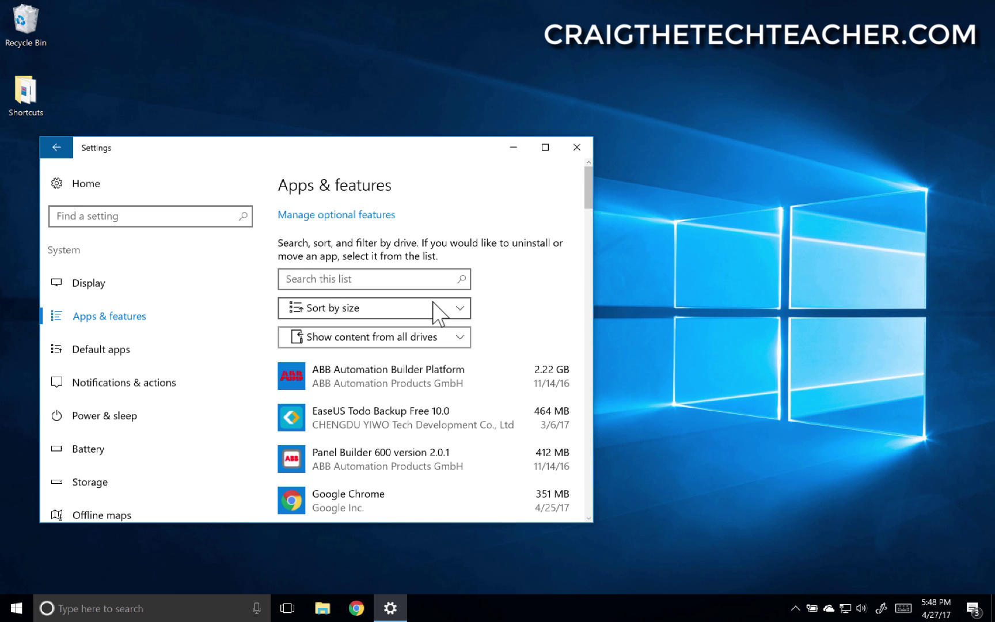
{"action": "left_click", "coordinate": [435, 311]}
{"action": "left_click", "coordinate": [432, 286]}
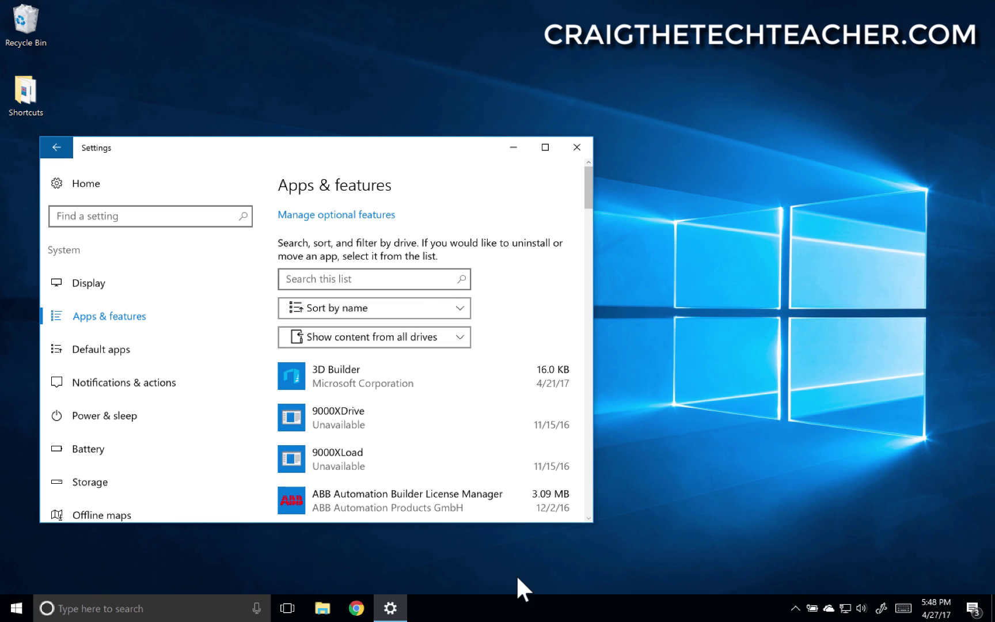
{"action": "scroll", "coordinate": [522, 492], "scroll_direction": "down", "scroll_amount": 3}
{"action": "scroll", "coordinate": [517, 485], "scroll_direction": "down", "scroll_amount": 8}
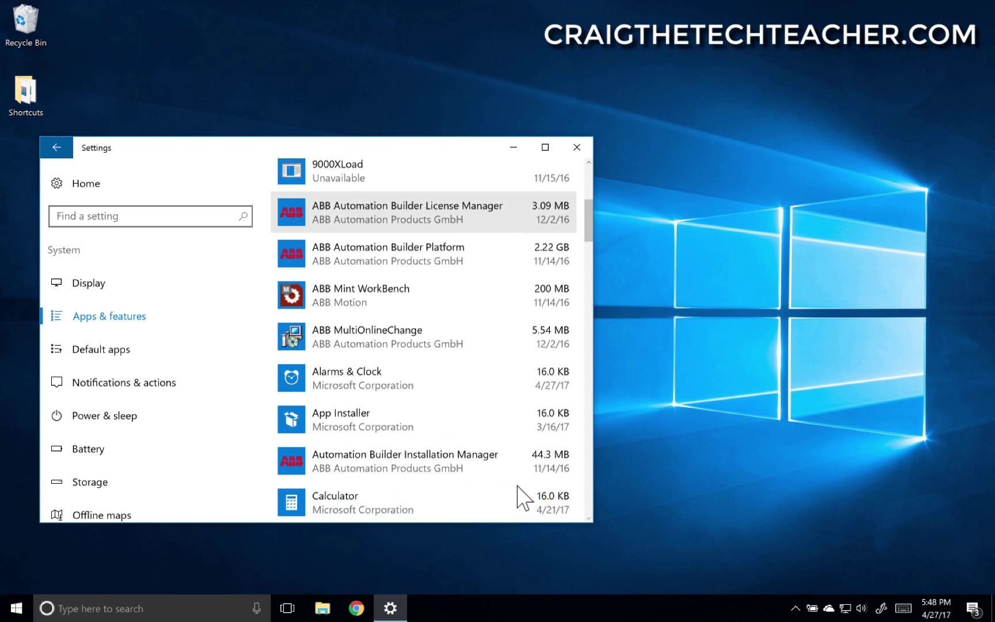
{"action": "scroll", "coordinate": [523, 485], "scroll_direction": "down", "scroll_amount": 2}
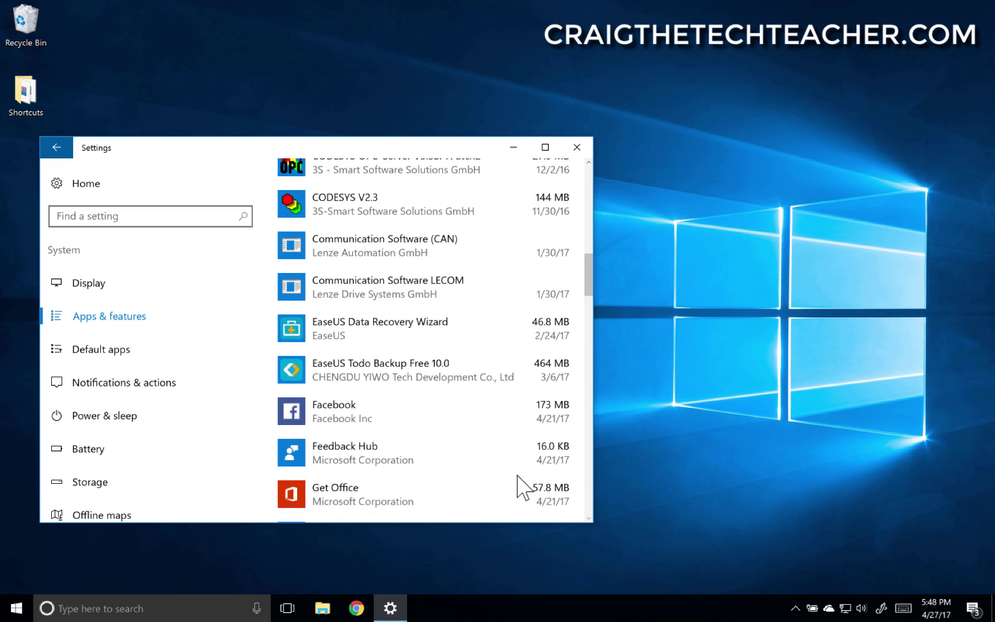
{"action": "left_click", "coordinate": [498, 373]}
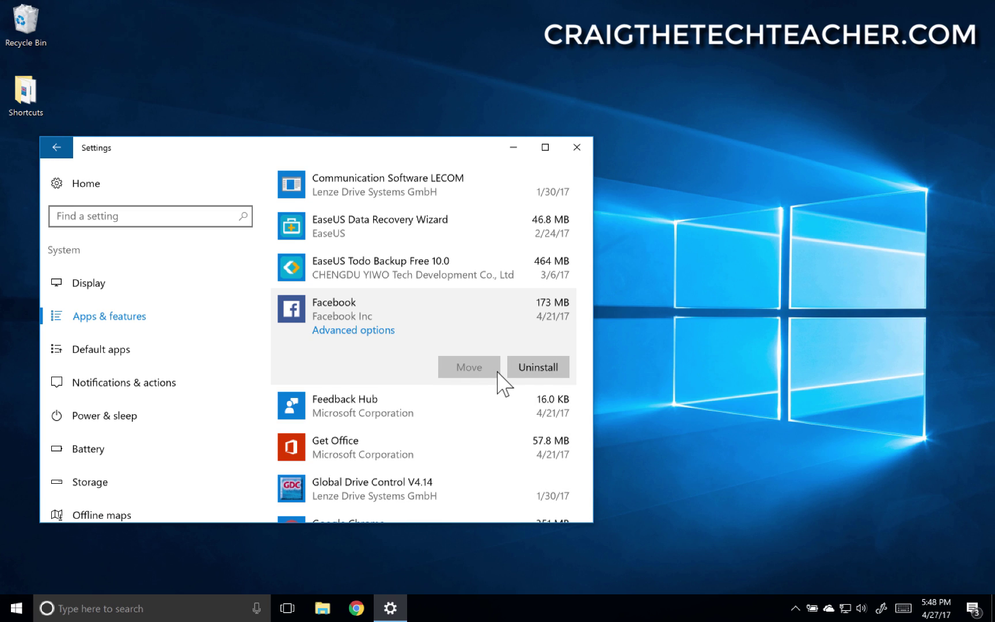
{"action": "left_click", "coordinate": [372, 330]}
{"action": "scroll", "coordinate": [345, 390], "scroll_direction": "down", "scroll_amount": 1}
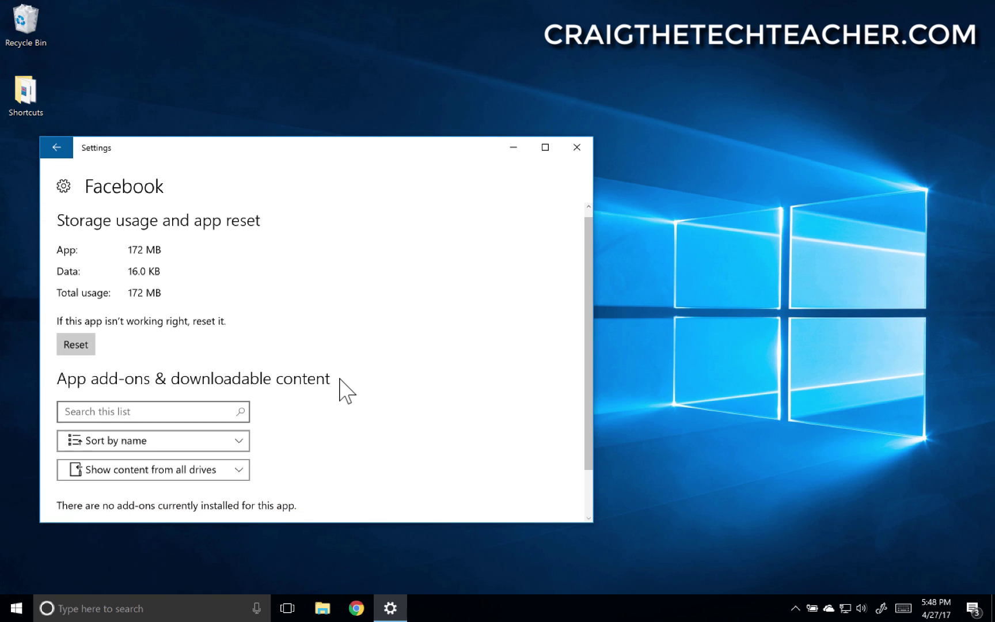
{"action": "scroll", "coordinate": [253, 246], "scroll_direction": "up", "scroll_amount": 1}
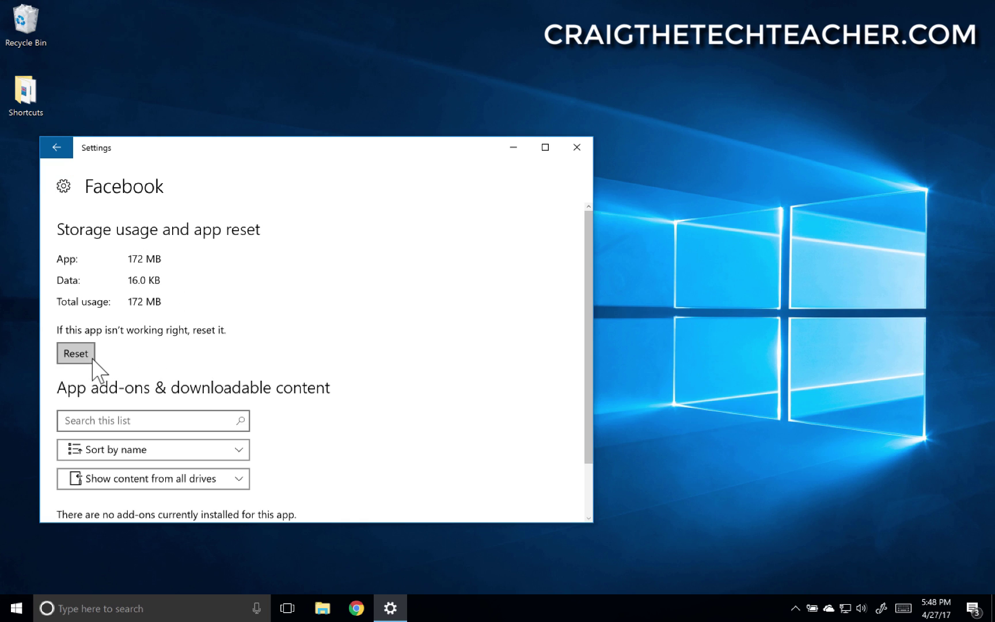
{"action": "left_click", "coordinate": [58, 151]}
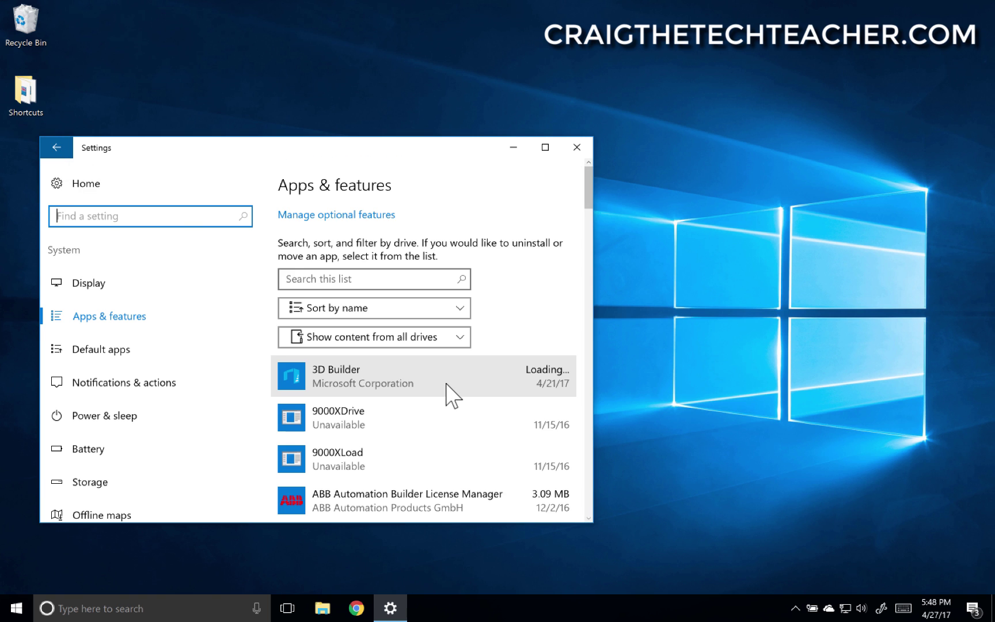
- Select Facebook in Apps & features and uninstall it, confirming removal of its data
{"action": "scroll", "coordinate": [454, 396], "scroll_direction": "down", "scroll_amount": 8}
{"action": "scroll", "coordinate": [446, 385], "scroll_direction": "down", "scroll_amount": 6}
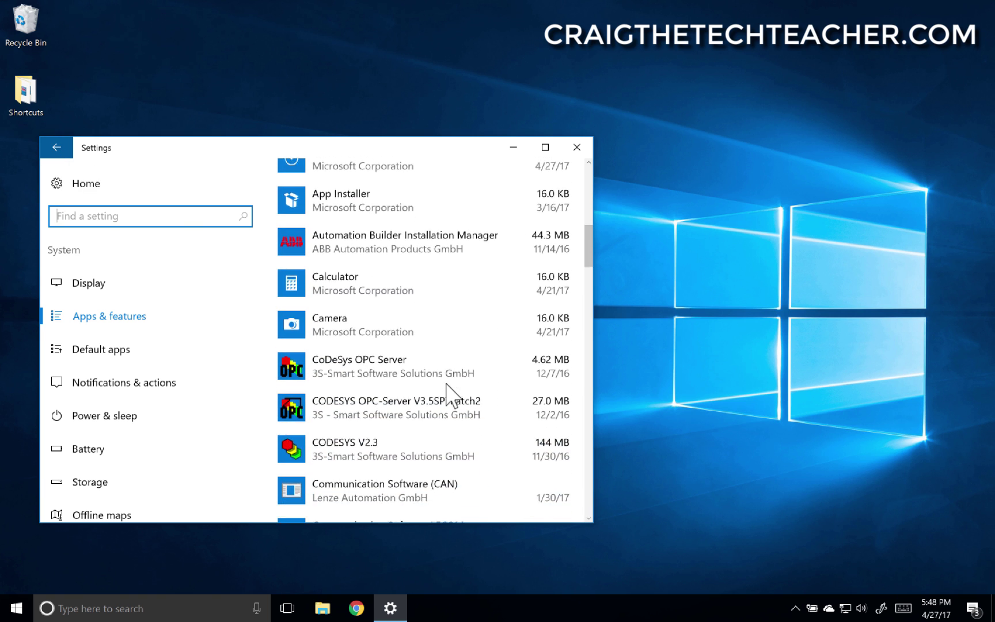
{"action": "left_click", "coordinate": [461, 344]}
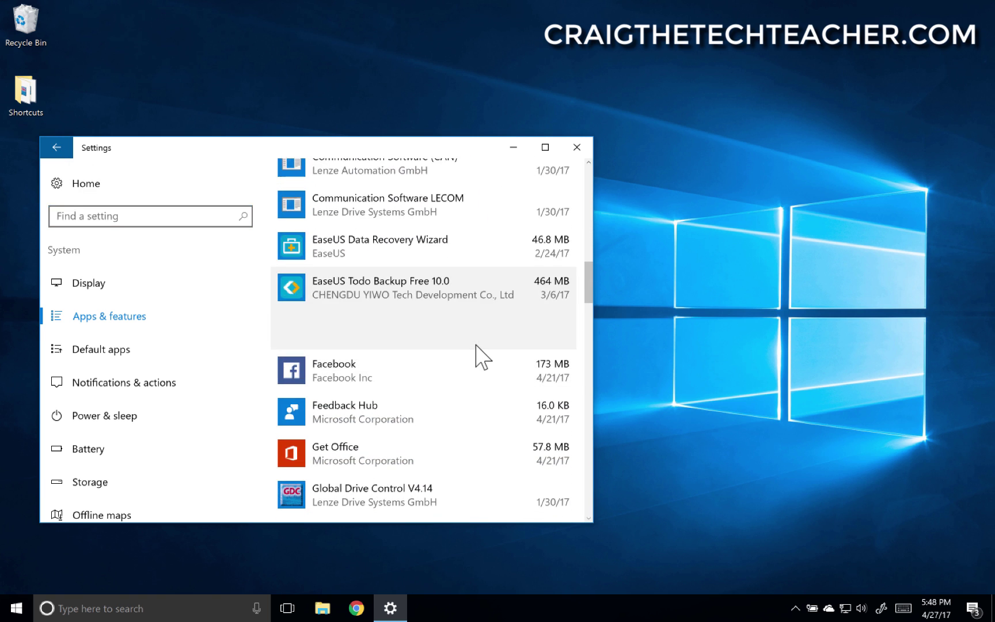
{"action": "left_click", "coordinate": [477, 377]}
{"action": "left_click", "coordinate": [550, 376]}
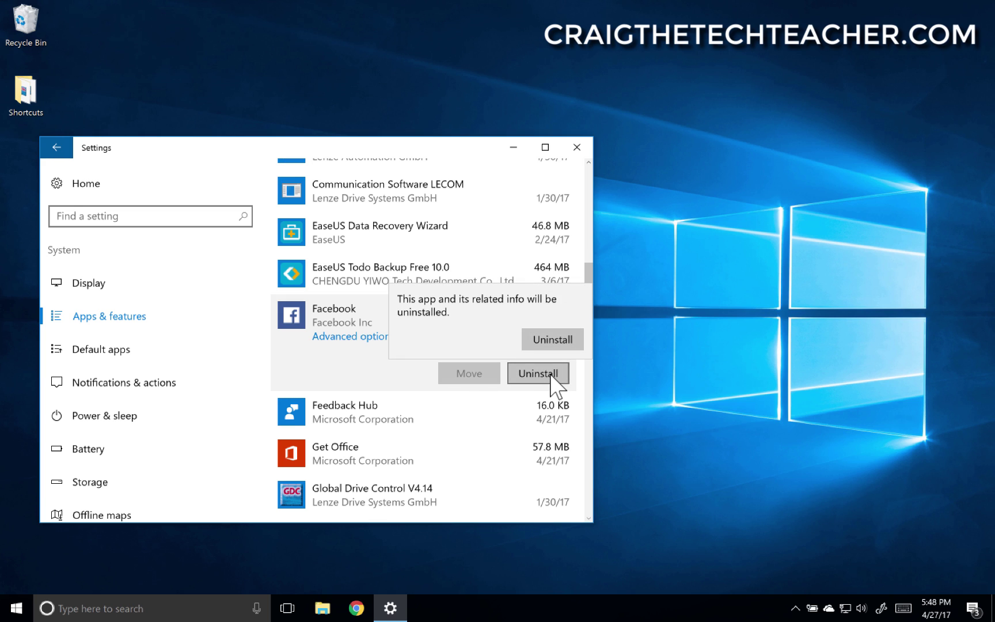
{"action": "left_click", "coordinate": [551, 346]}
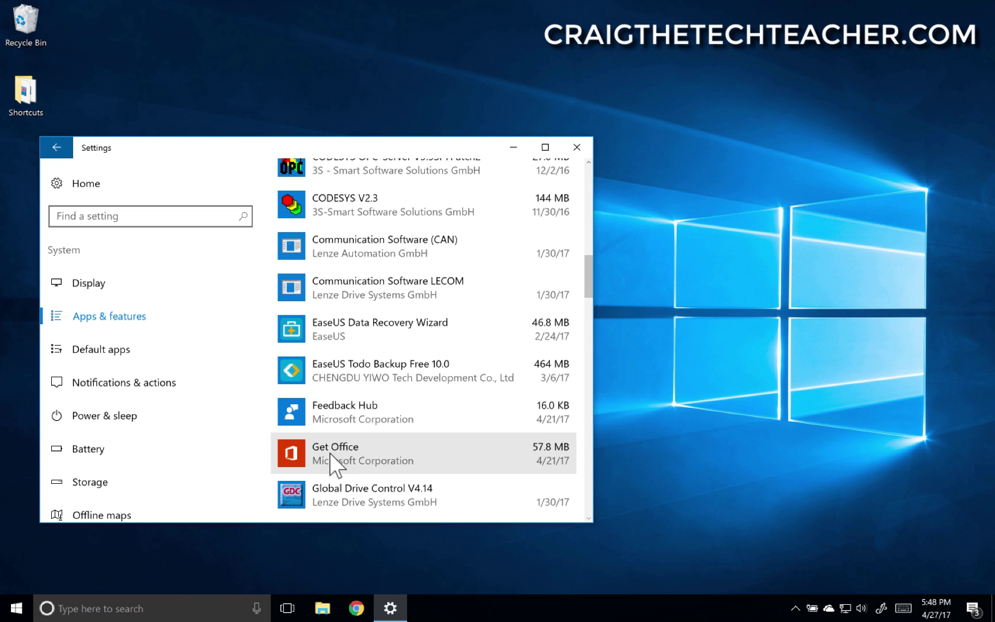
- Check the Start menu to confirm the Facebook tile is gone, then close Settings
{"action": "left_click", "coordinate": [16, 608]}
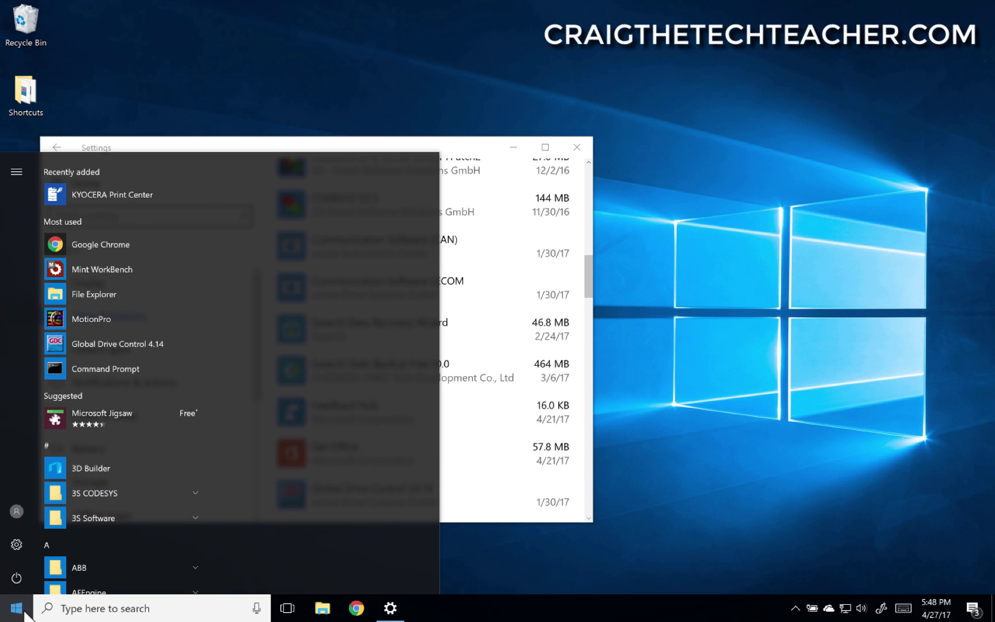
{"action": "left_click", "coordinate": [697, 442]}
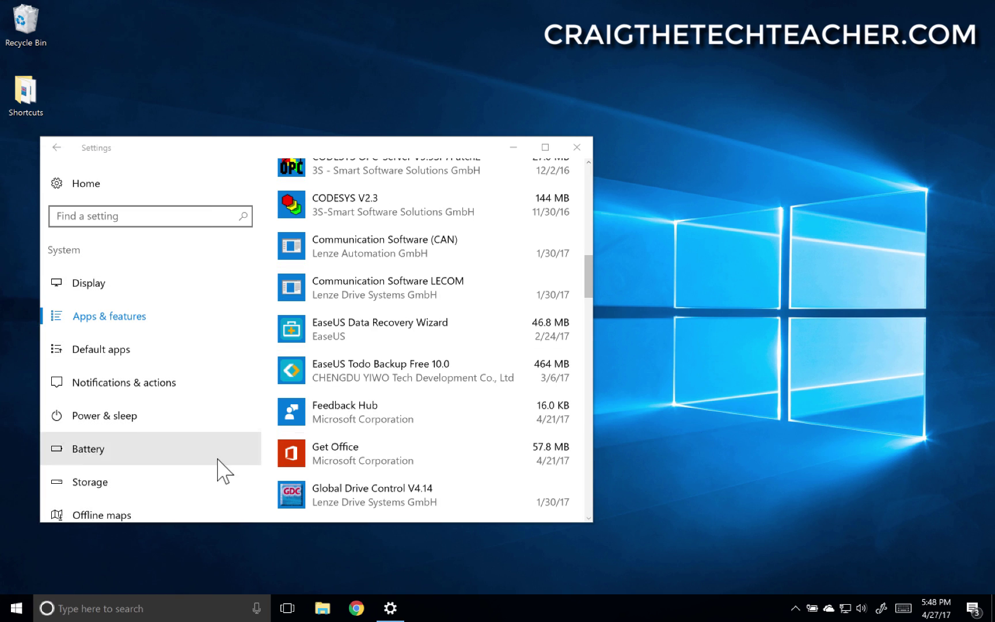
{"action": "left_click", "coordinate": [15, 607]}
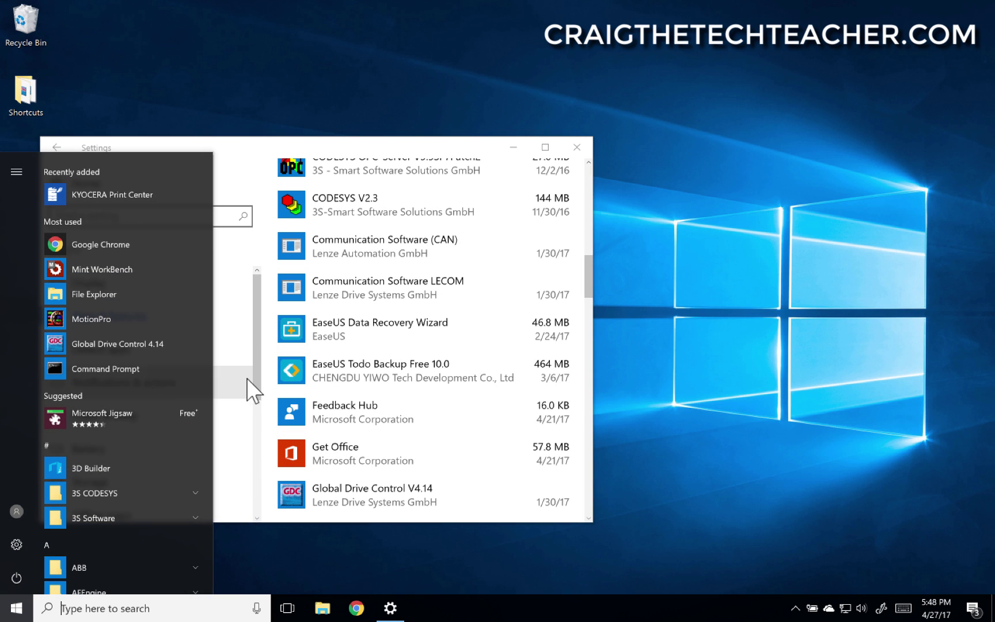
{"action": "left_click", "coordinate": [645, 233]}
{"action": "left_click", "coordinate": [578, 147]}
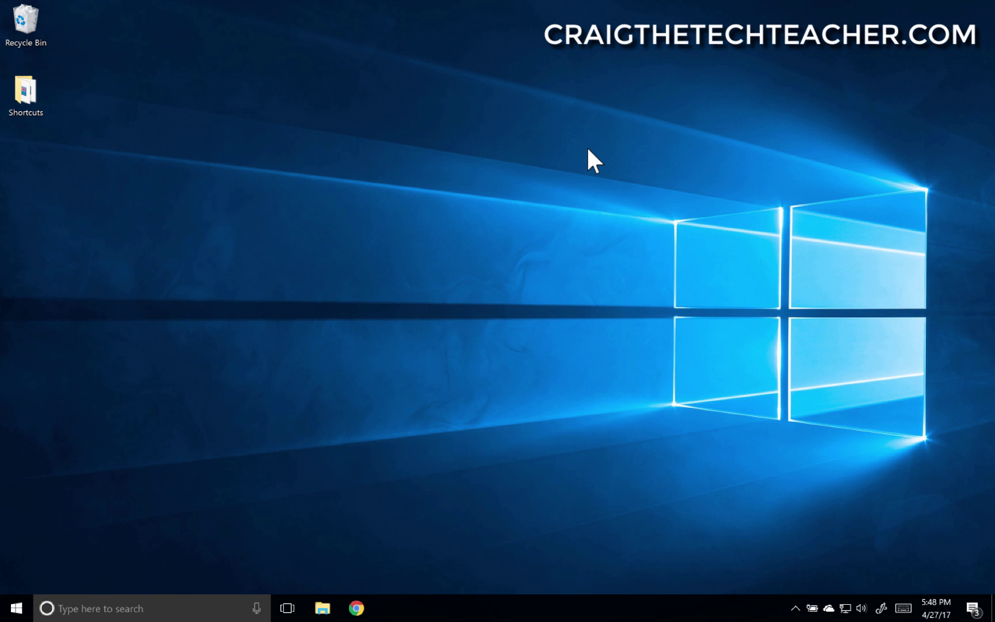